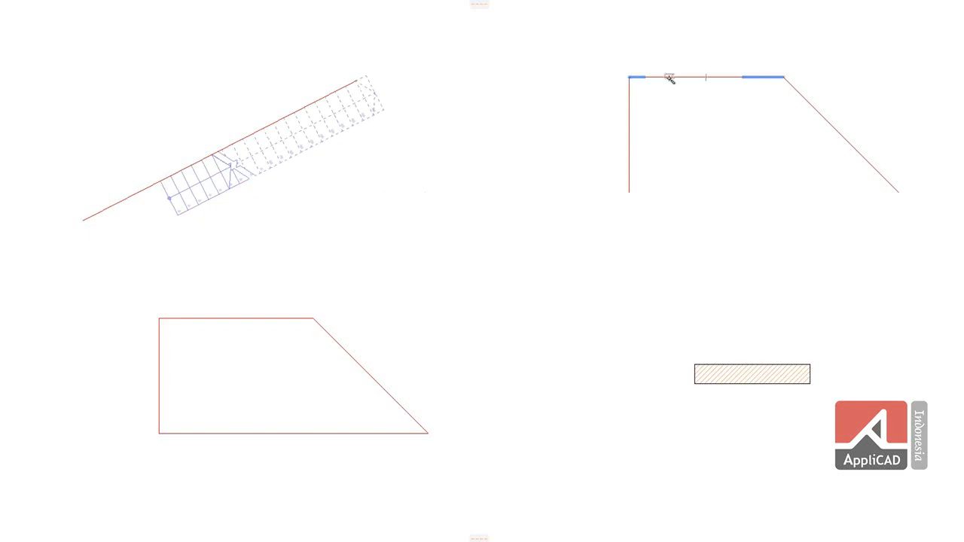
# - Generate stairs with the Magic Wand from the open polyline, the closed polygon and the hatched wall
pyautogui.click(669, 77)
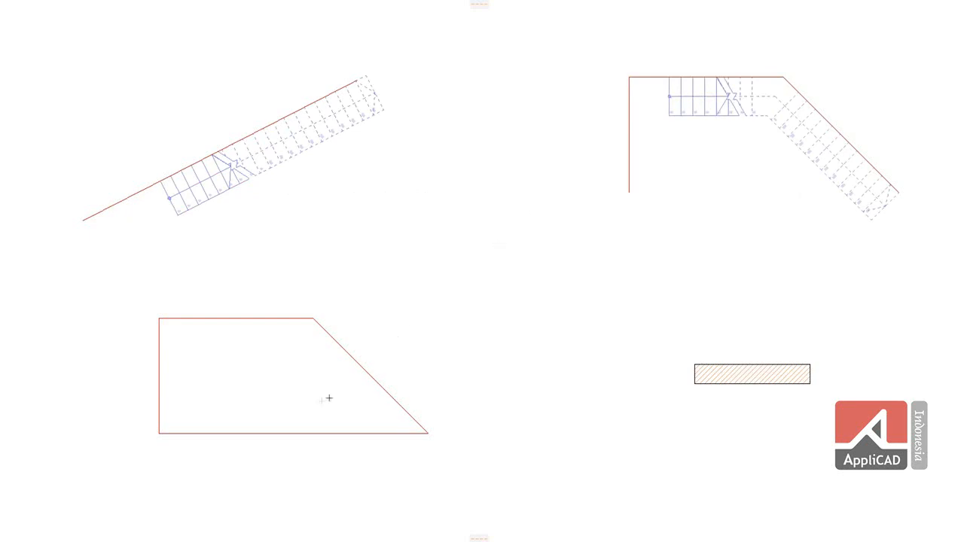
pyautogui.click(297, 432)
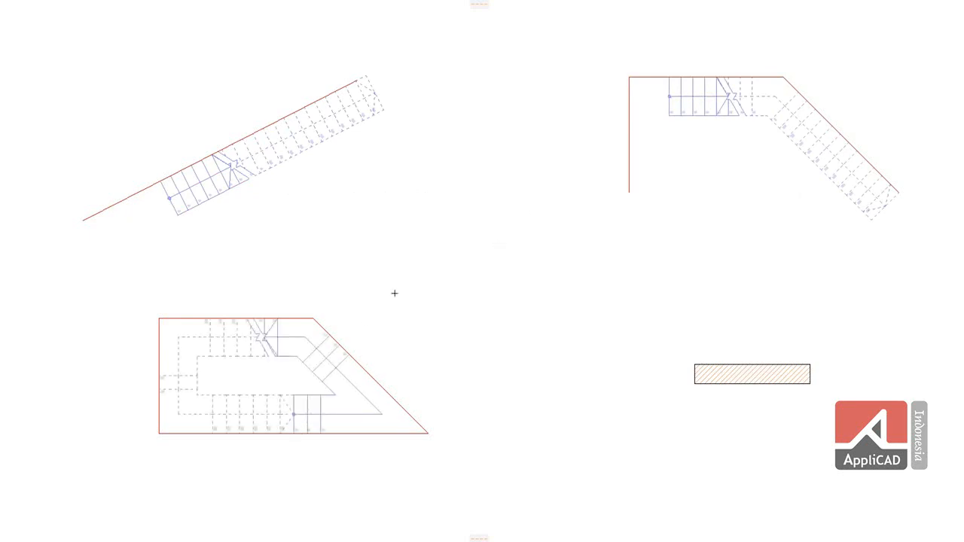
pyautogui.click(742, 370)
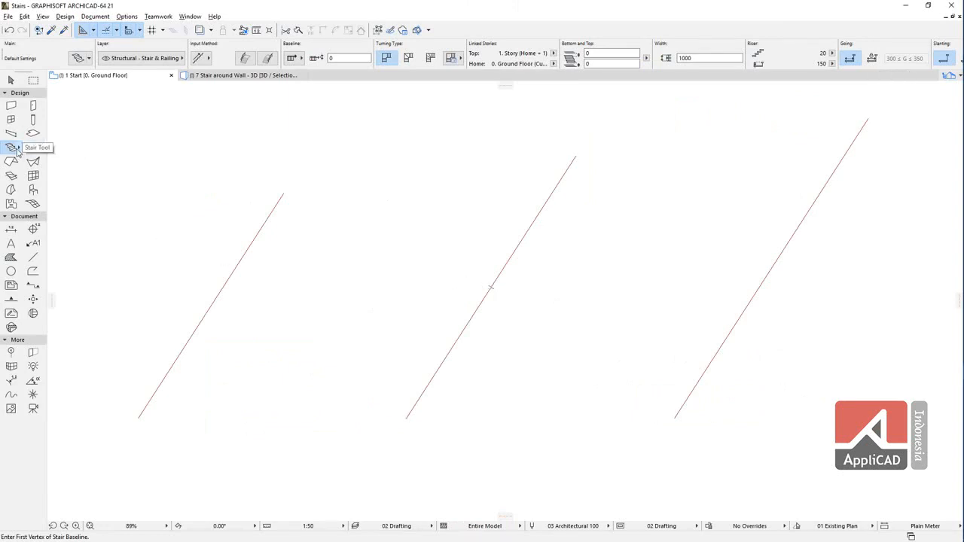
# - Generate a stair along the shortest slanted line with the Magic Wand and select it to check its full length
pyautogui.click(174, 370)
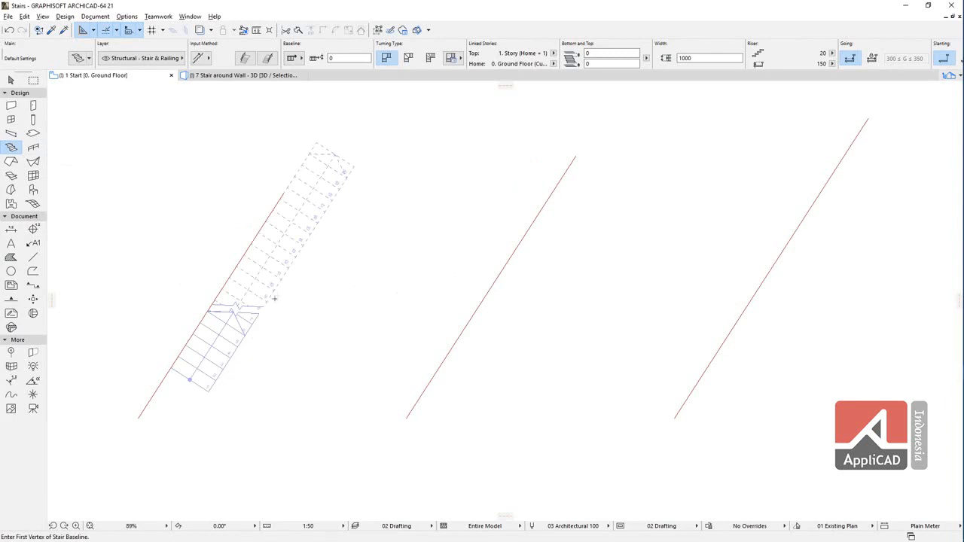
pyautogui.doubleClick(344, 169)
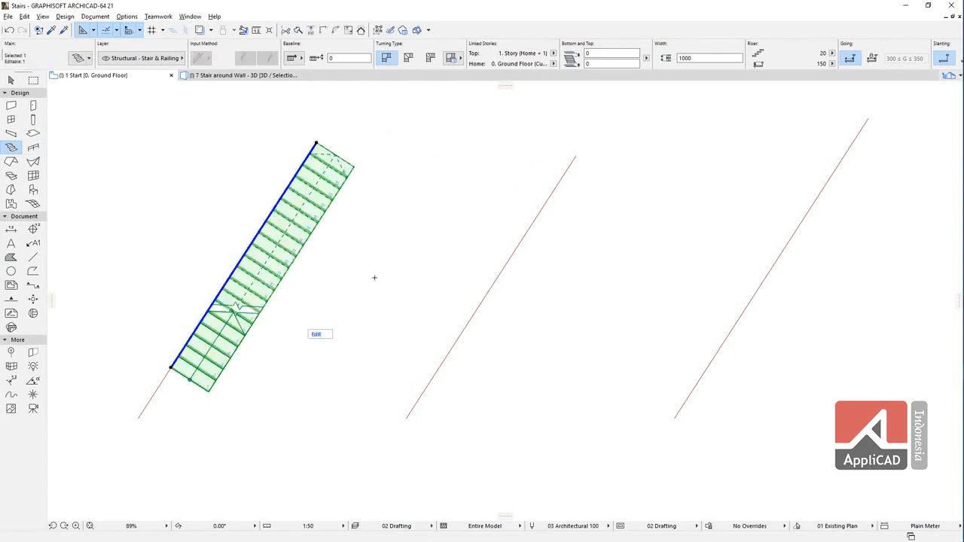
pyautogui.press('Escape')
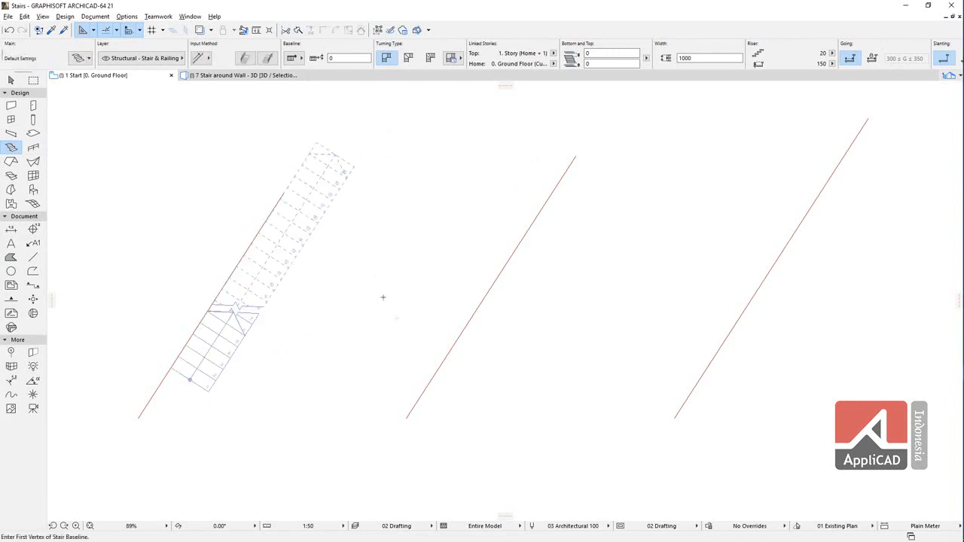
# - Generate stairs with the Magic Wand along the medium and the longest slanted lines
pyautogui.press('space')
pyautogui.click(452, 374)
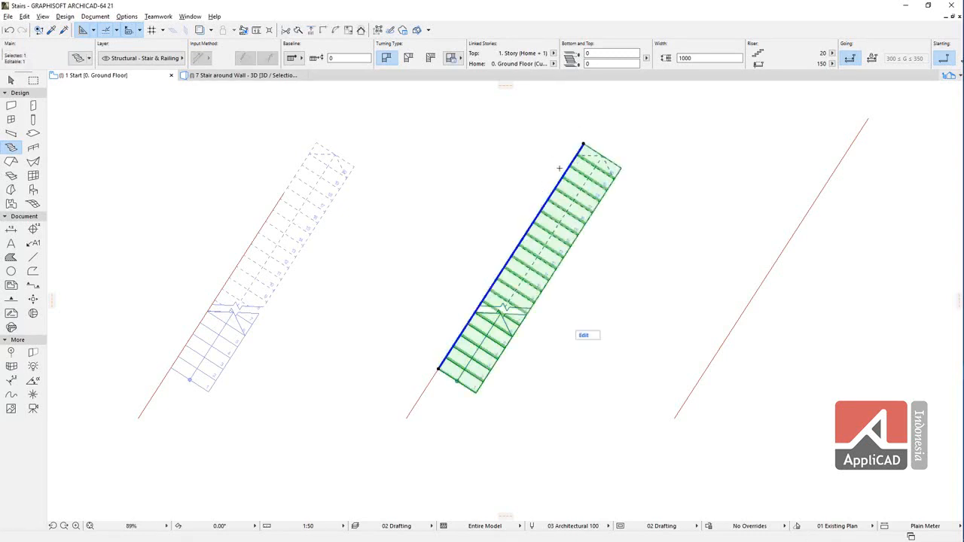
pyautogui.press('Escape')
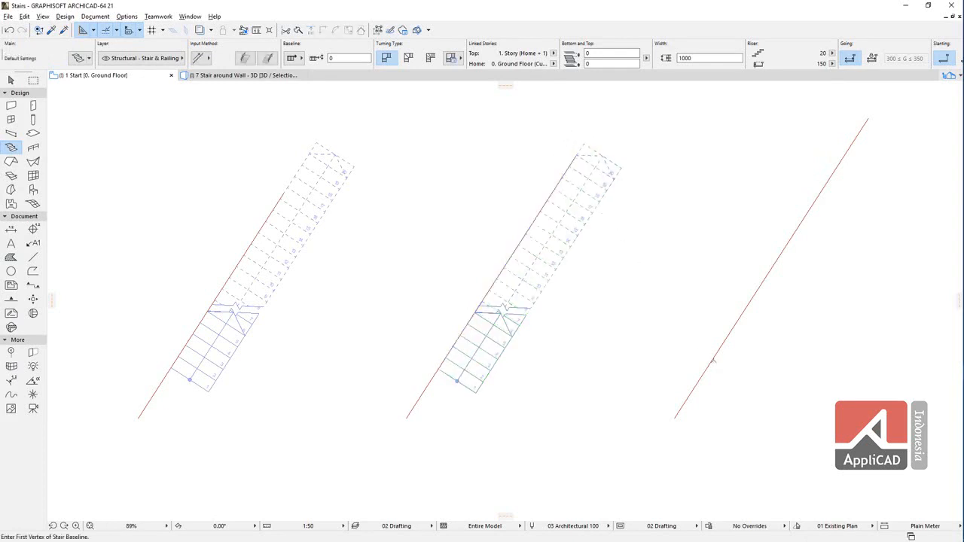
pyautogui.click(713, 360)
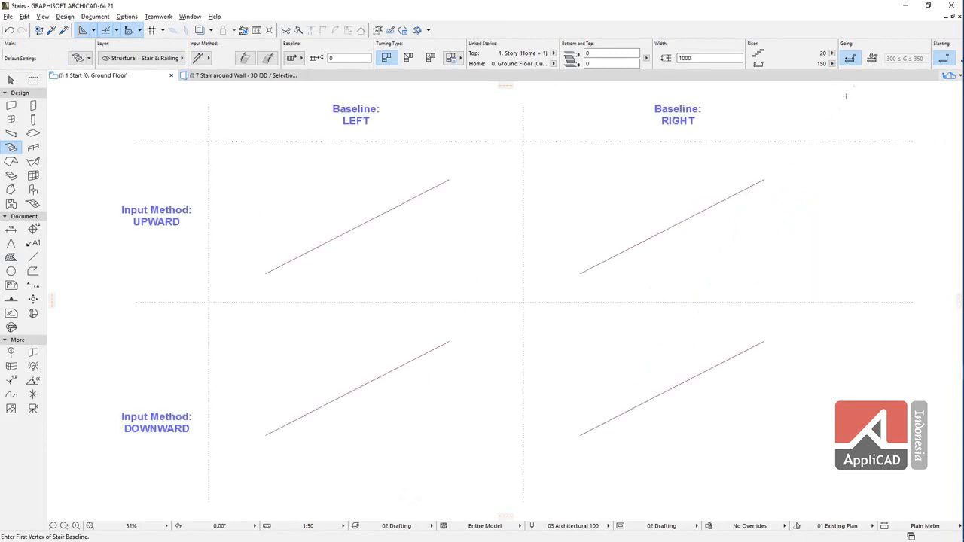
# - Lock the stair going at 300 and generate an upward stair from the line in the Upward / Left baseline cell
pyautogui.click(871, 58)
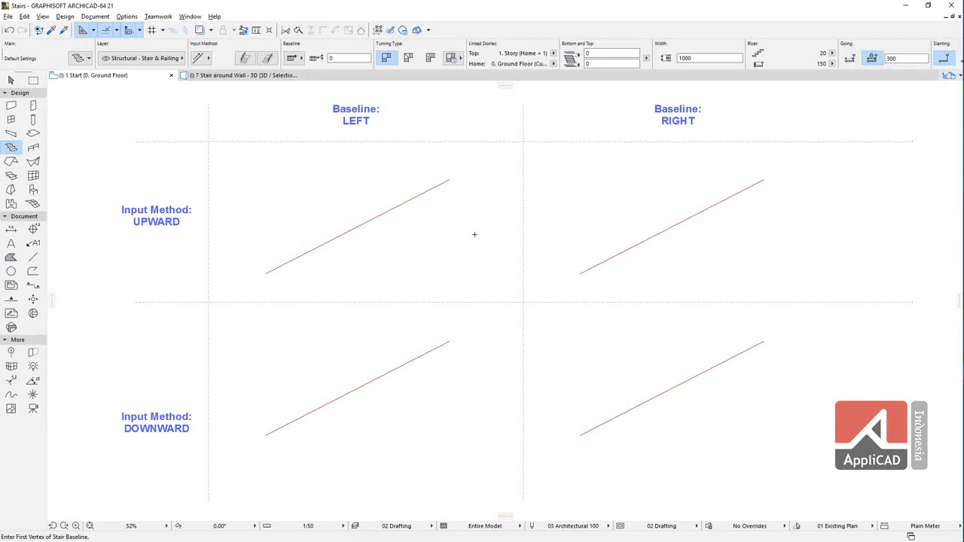
pyautogui.click(205, 60)
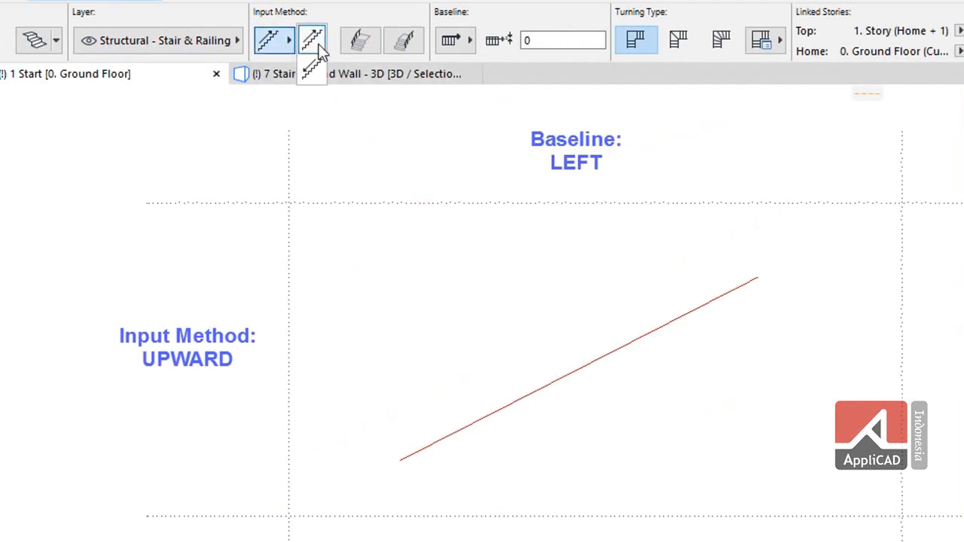
pyautogui.click(317, 47)
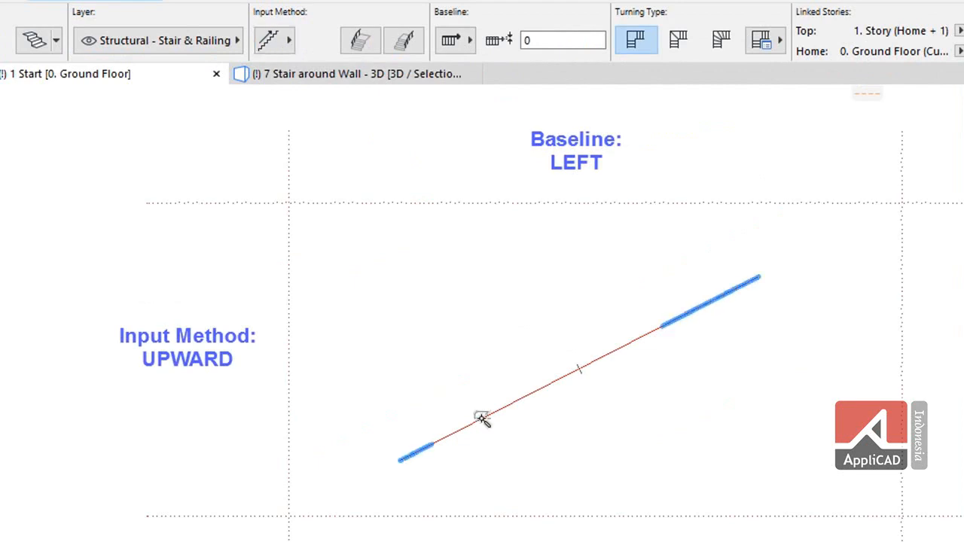
pyautogui.click(481, 418)
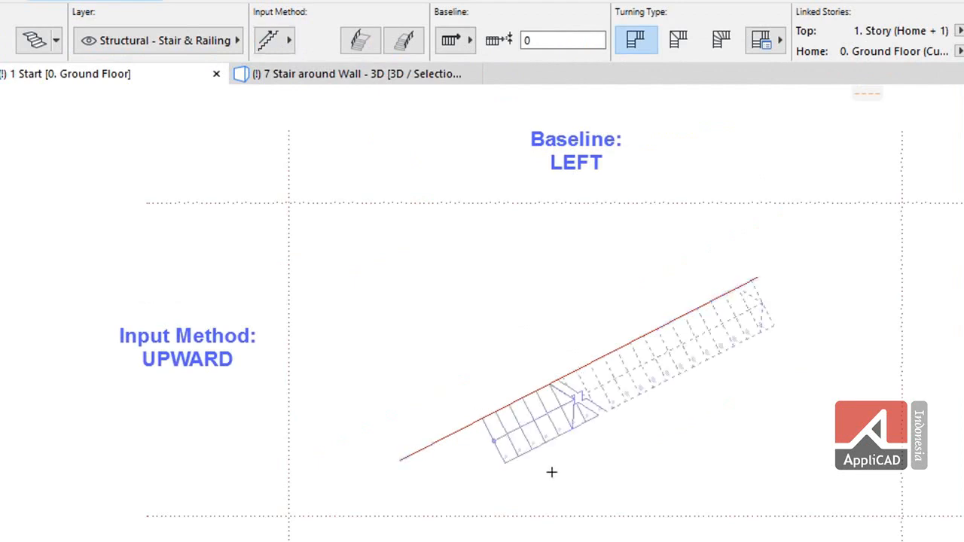
# - Set the input method to downward and generate a stair from the line in the Downward / Left baseline cell
pyautogui.click(287, 47)
pyautogui.click(319, 80)
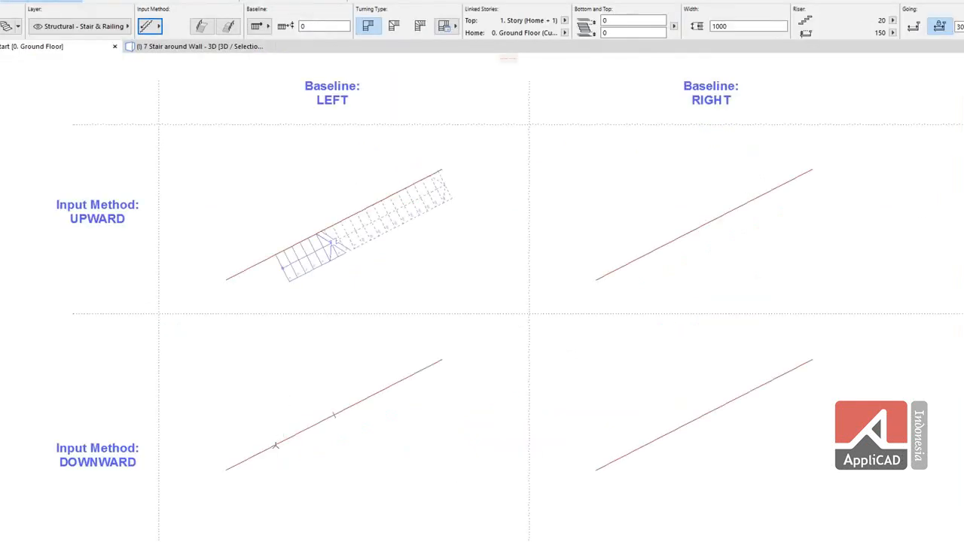
pyautogui.click(276, 445)
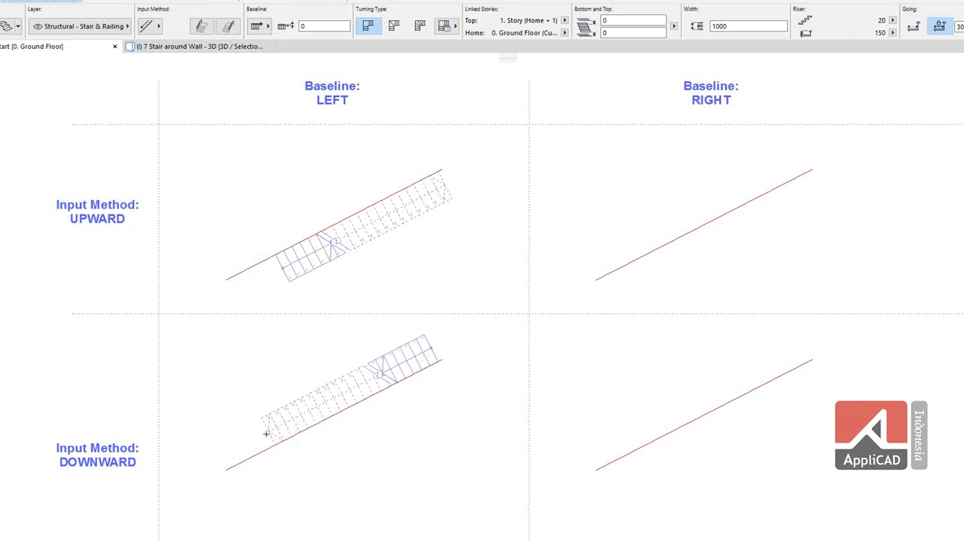
# - Set the baseline to right and generate a downward stair from the line in the Downward / Right baseline cell
pyautogui.click(257, 25)
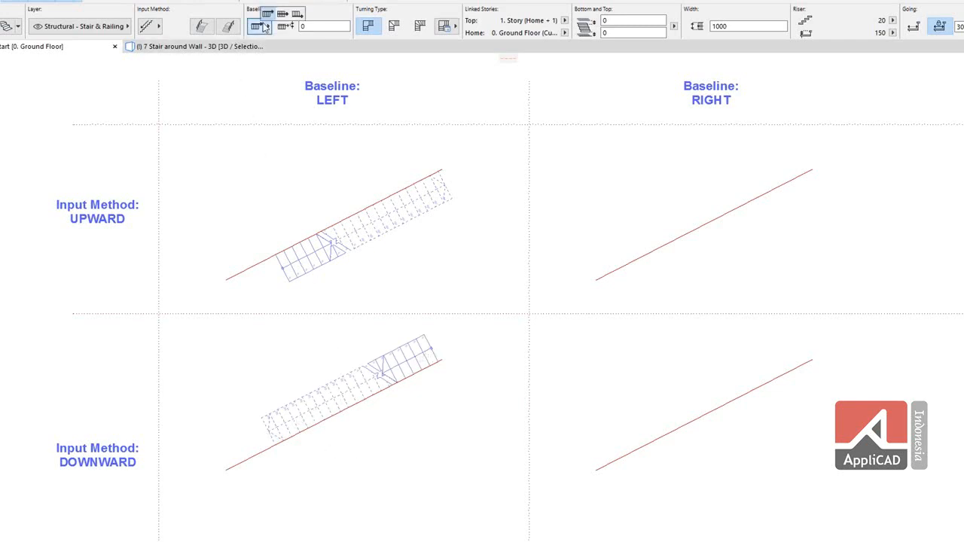
pyautogui.click(298, 15)
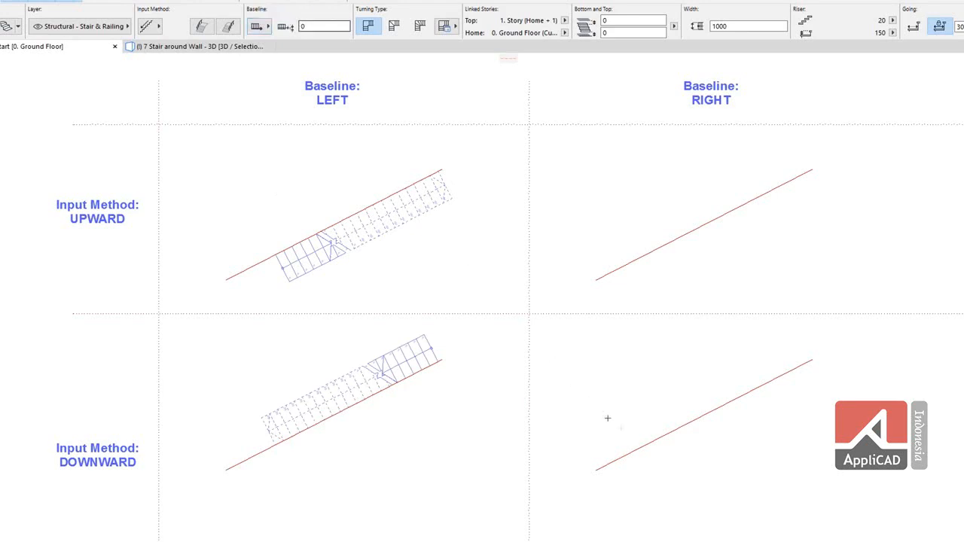
pyautogui.press('space')
pyautogui.click(646, 445)
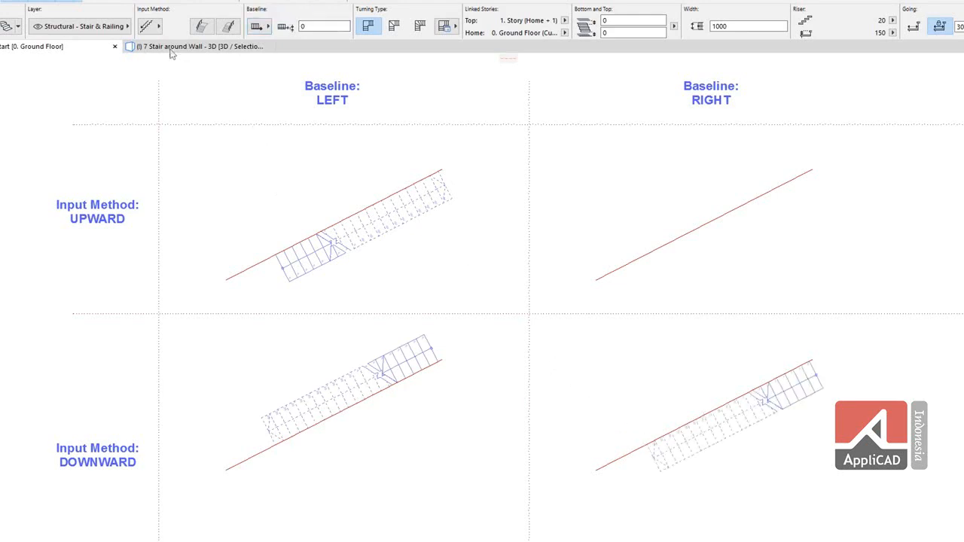
# - Set the input method to upward and generate a stair from the line in the Upward / Right baseline cell
pyautogui.click(153, 26)
pyautogui.click(172, 43)
pyautogui.click(636, 261)
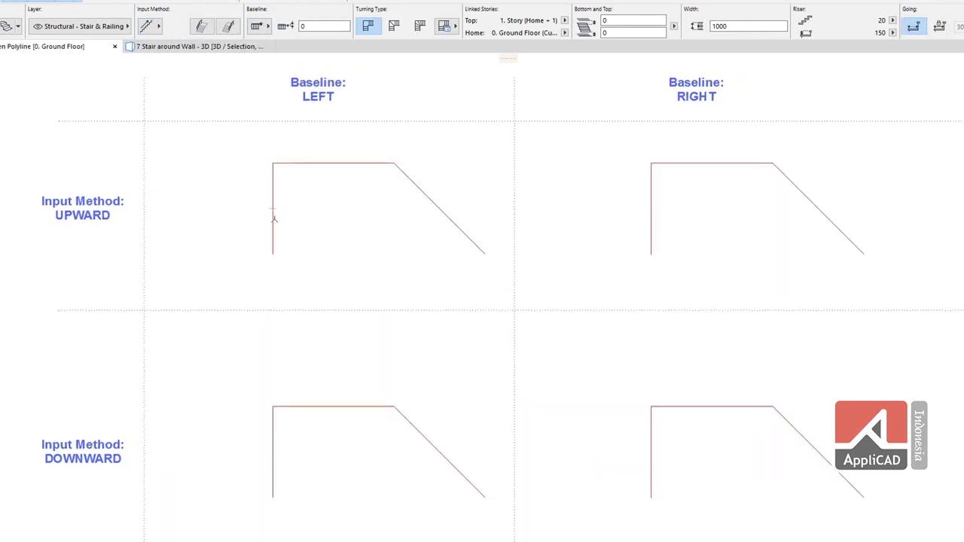
# - Generate an upward left-baseline stair from the open polyline's vertical segment and inspect its first corner landing
pyautogui.click(274, 217)
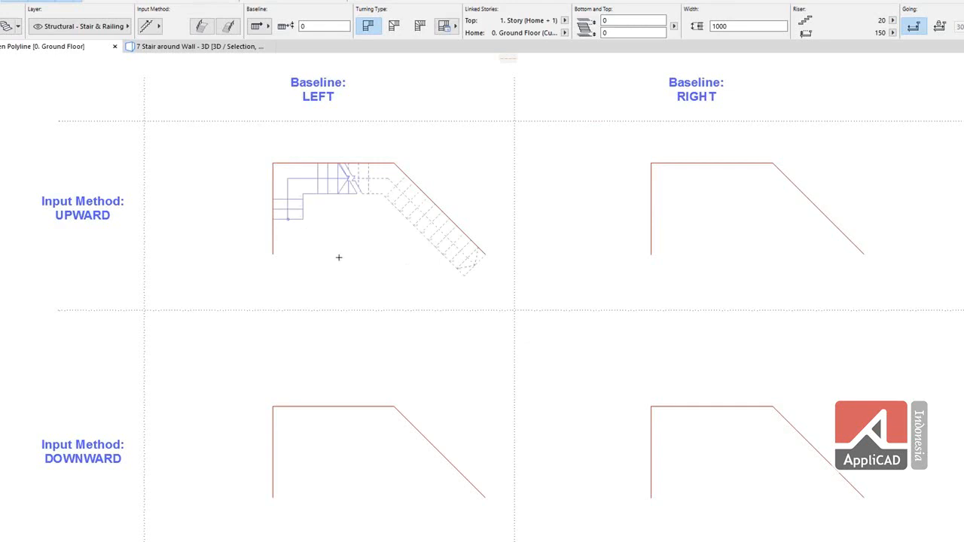
pyautogui.scroll(5, 338, 258)
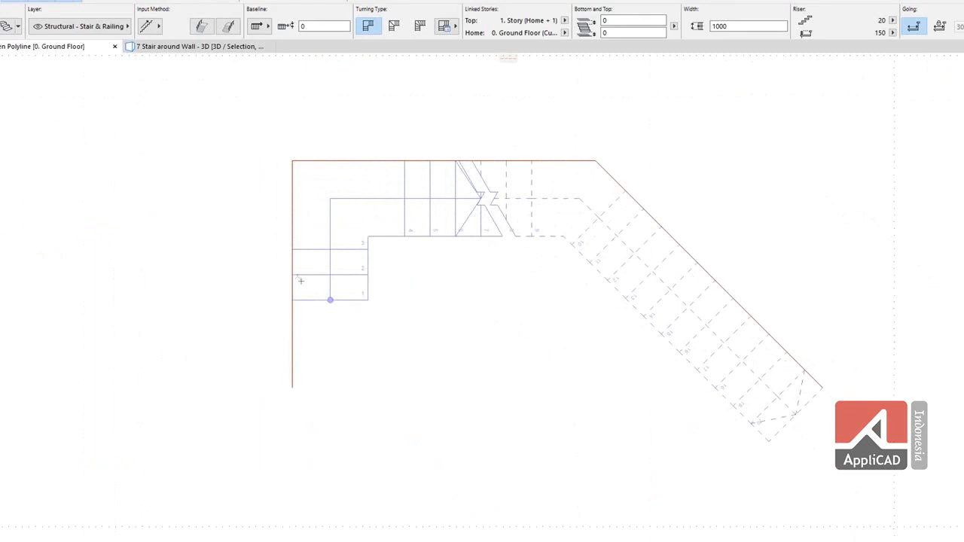
pyautogui.doubleClick(316, 184)
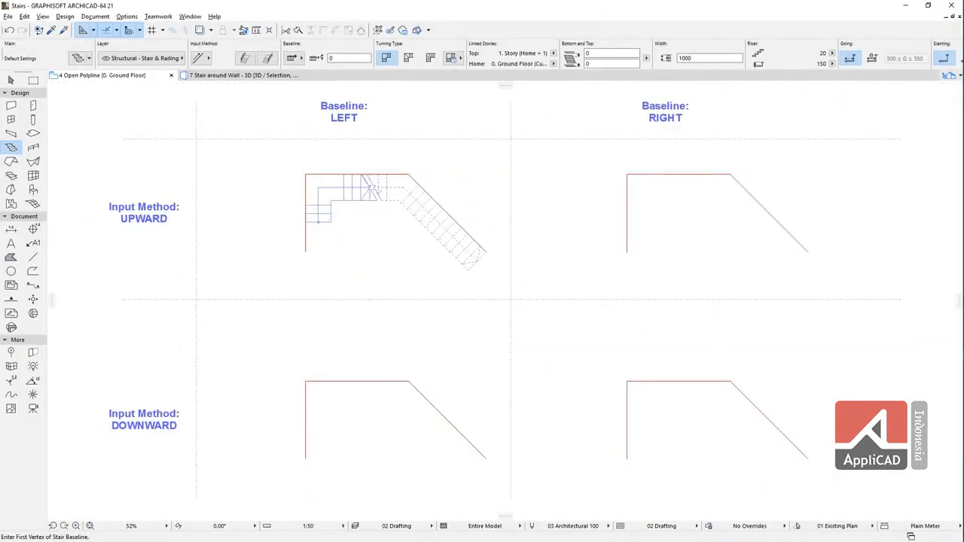
# - Set the baseline to right and generate an upward stair from the open polyline in the Upward / Right baseline cell
pyautogui.click(295, 58)
pyautogui.click(326, 49)
pyautogui.press('space')
pyautogui.click(627, 226)
# - Set the input method to downward and generate a stair from the open polyline in the Downward / Right baseline cell
pyautogui.click(209, 61)
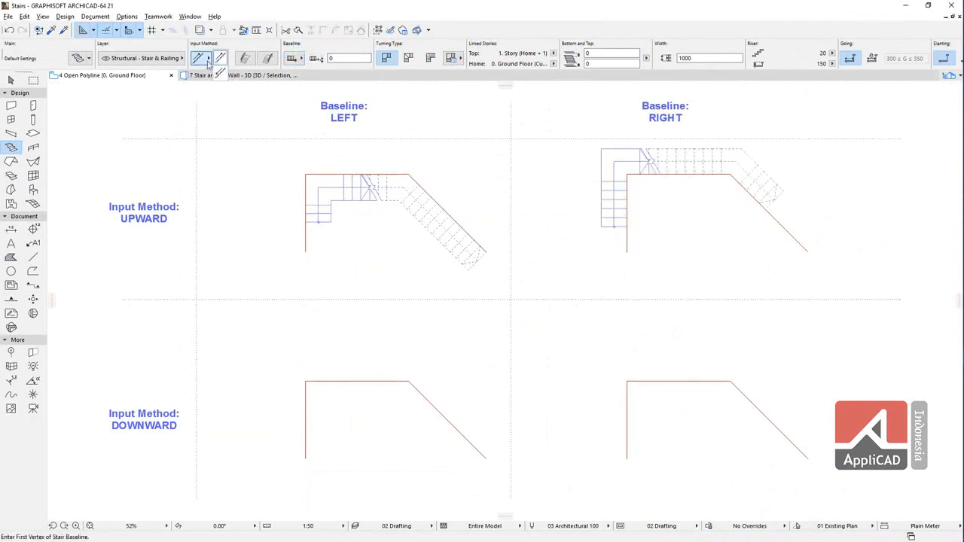
pyautogui.click(218, 65)
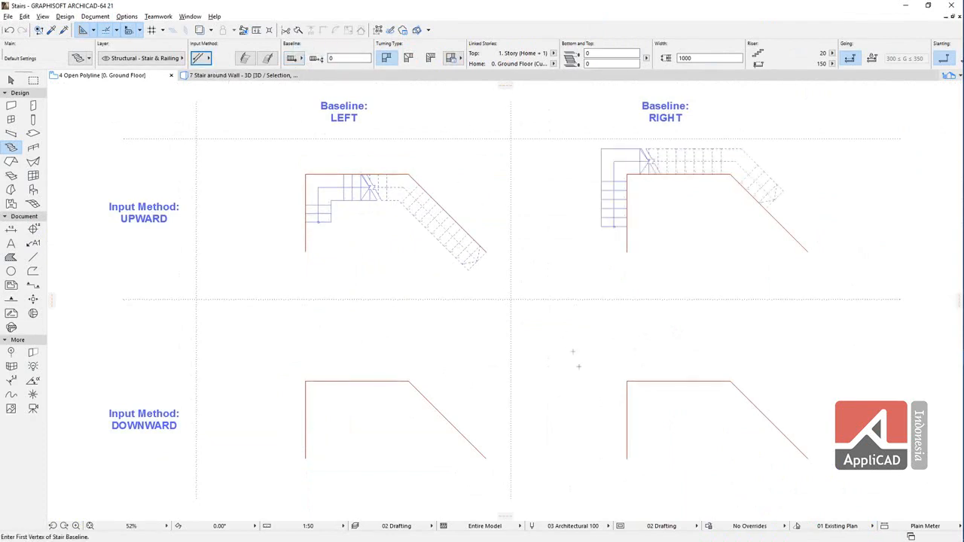
pyautogui.press('space')
pyautogui.click(626, 431)
# - Set the baseline to left and generate a downward stair from the open polyline in the Downward / Left baseline cell
pyautogui.click(293, 58)
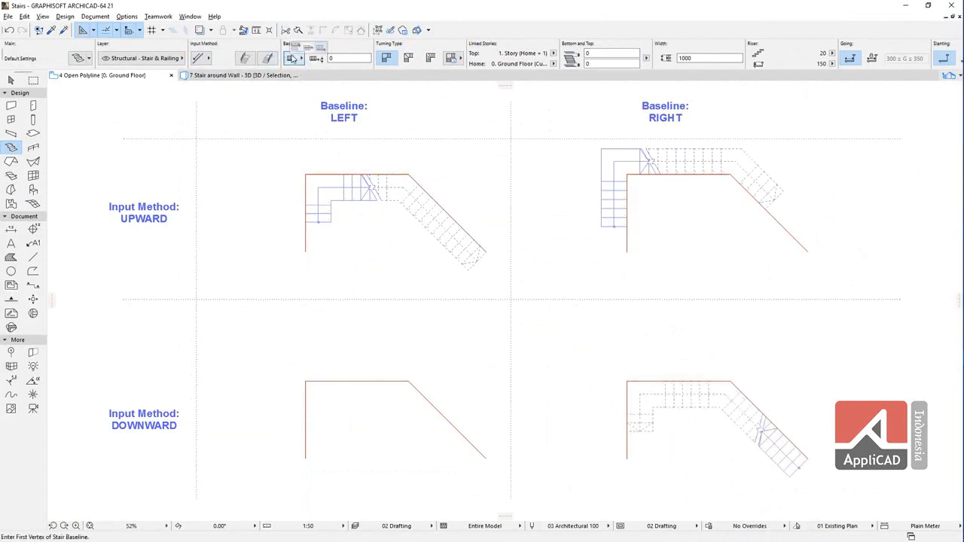
pyautogui.click(296, 48)
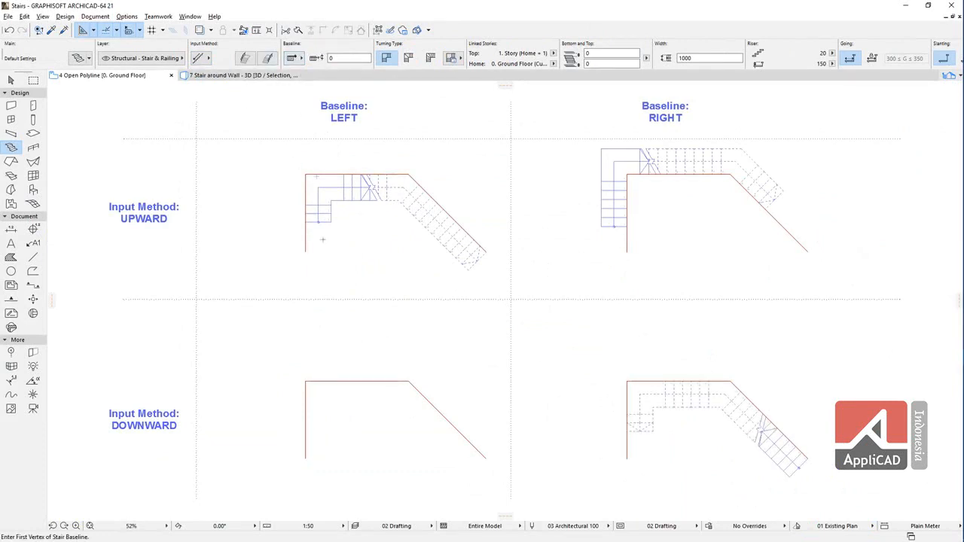
pyautogui.press('space')
pyautogui.click(306, 431)
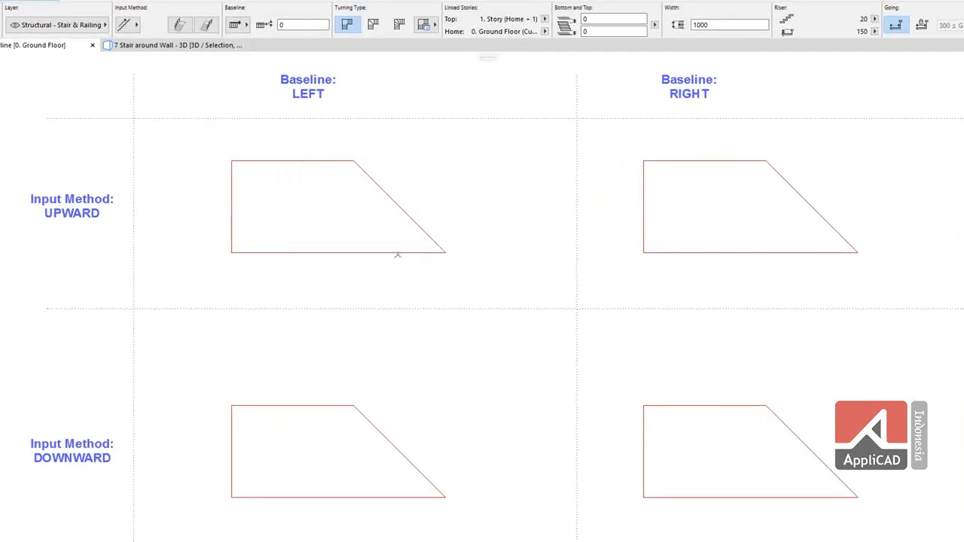
# - Generate left-baseline stairs from the closed polygons' horizontal lower edges, upward in the Upward cell and downward in the Downward cell
pyautogui.click(385, 253)
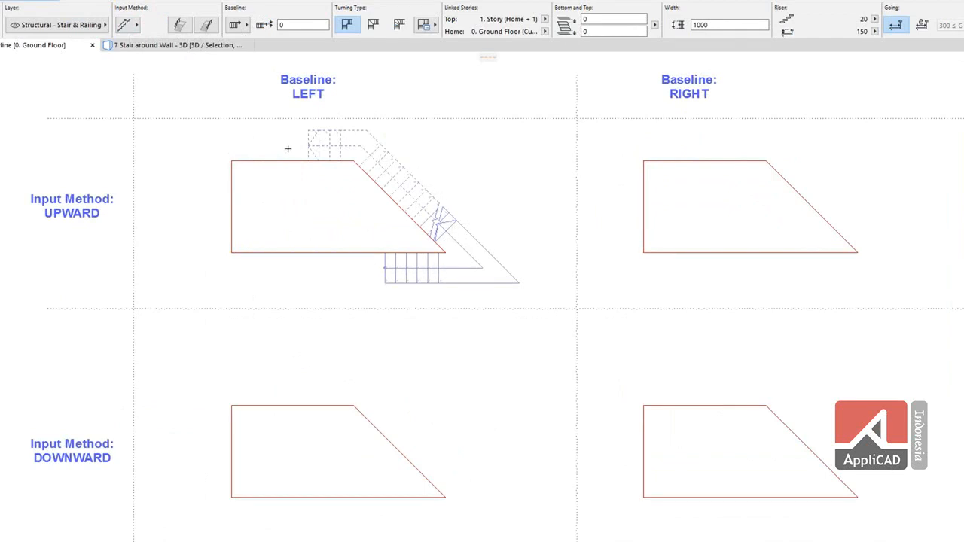
pyautogui.click(136, 25)
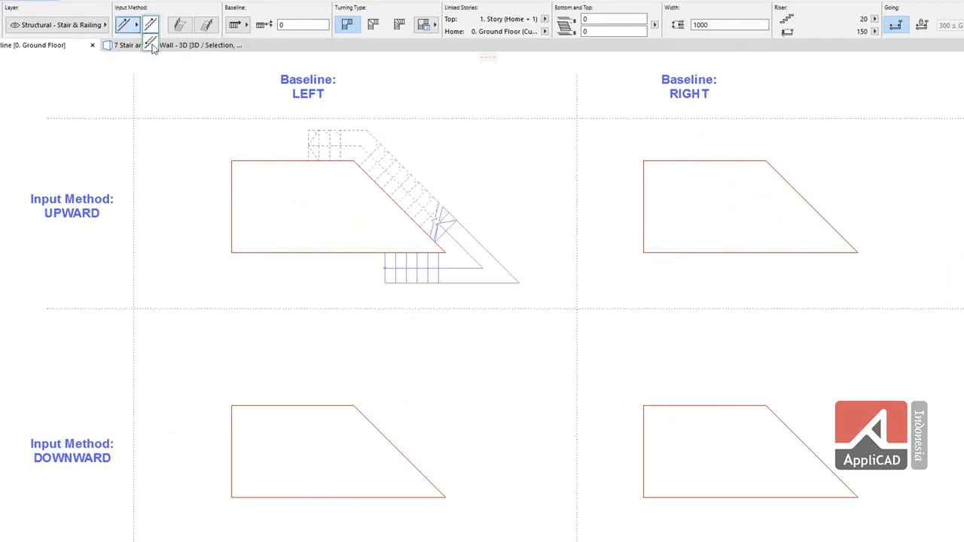
pyautogui.click(152, 44)
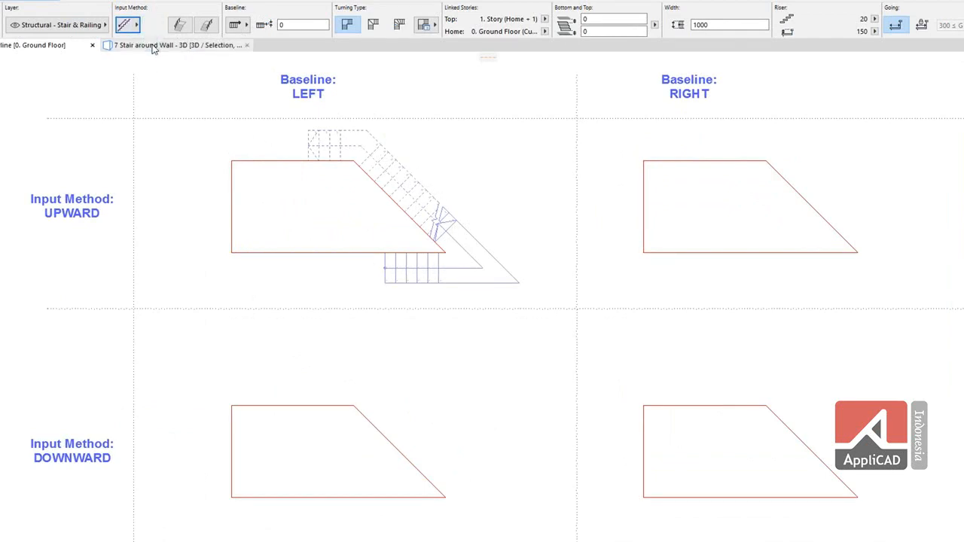
pyautogui.click(352, 497)
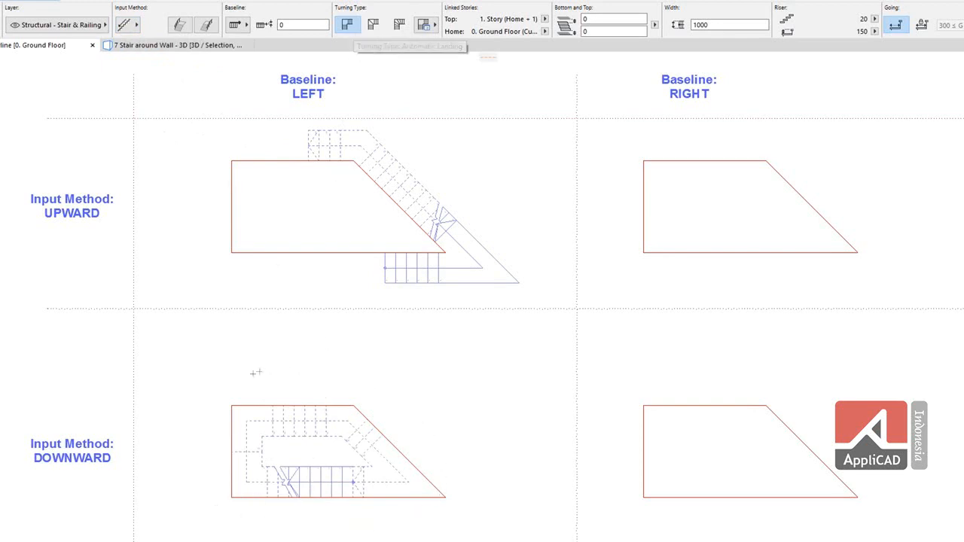
# - Select the downward left-baseline stair to check its outline, and generate a downward right-baseline stair from the neighbouring closed polygon
pyautogui.keyDown('shift'); pyautogui.click(325, 491); pyautogui.keyUp('shift')
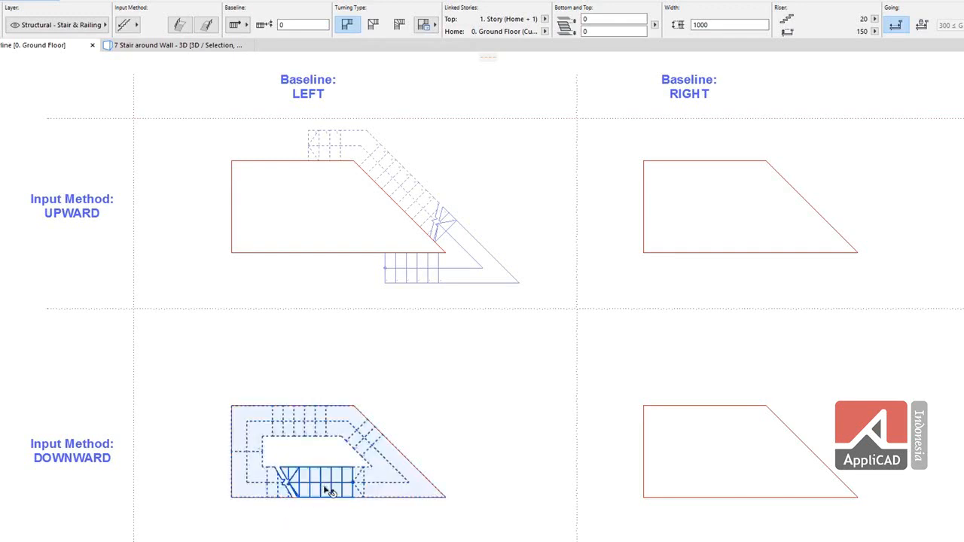
pyautogui.keyDown('shift'); pyautogui.click(329, 491); pyautogui.keyUp('shift')
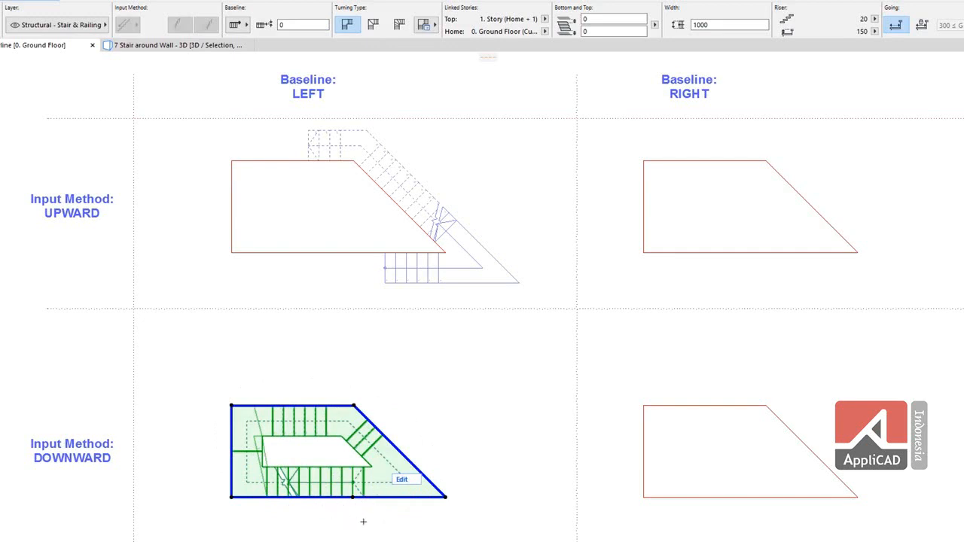
pyautogui.press('Escape')
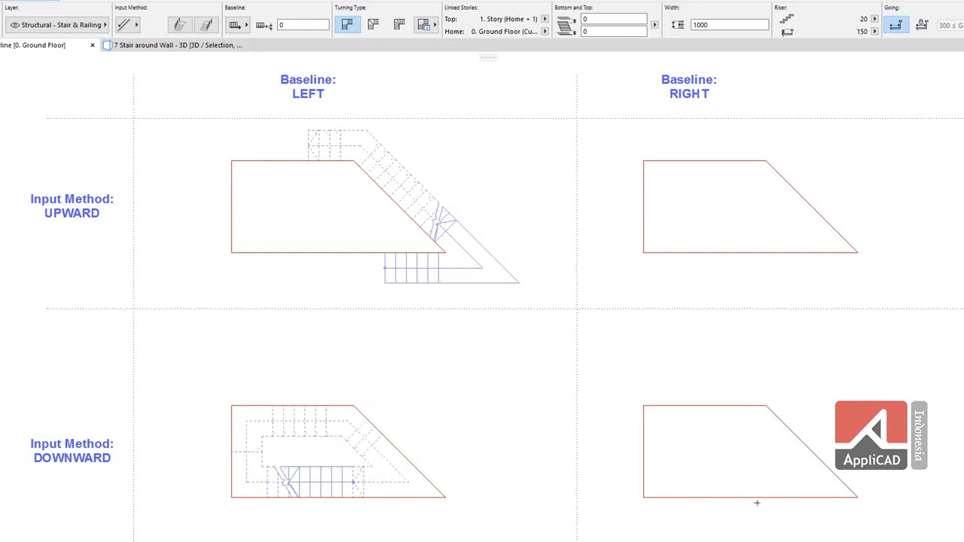
pyautogui.click(795, 497)
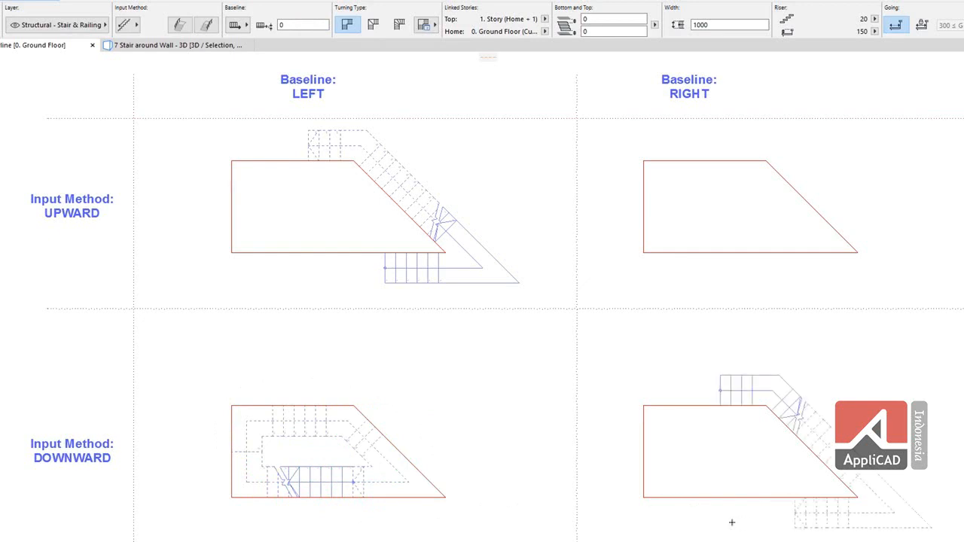
# - Set the input method to upward and generate a stair from the closed polygon in the Upward / Right baseline cell
pyautogui.click(137, 24)
pyautogui.click(150, 24)
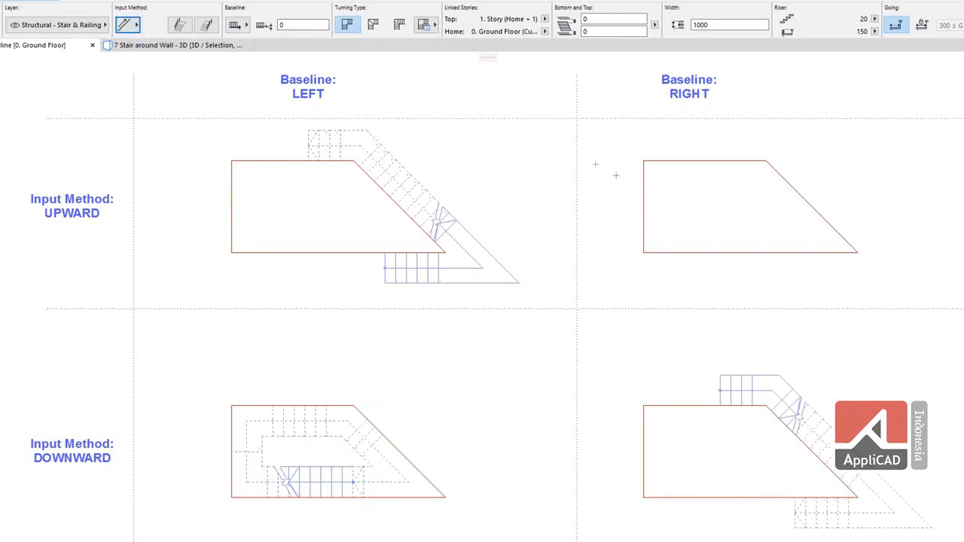
pyautogui.click(767, 253)
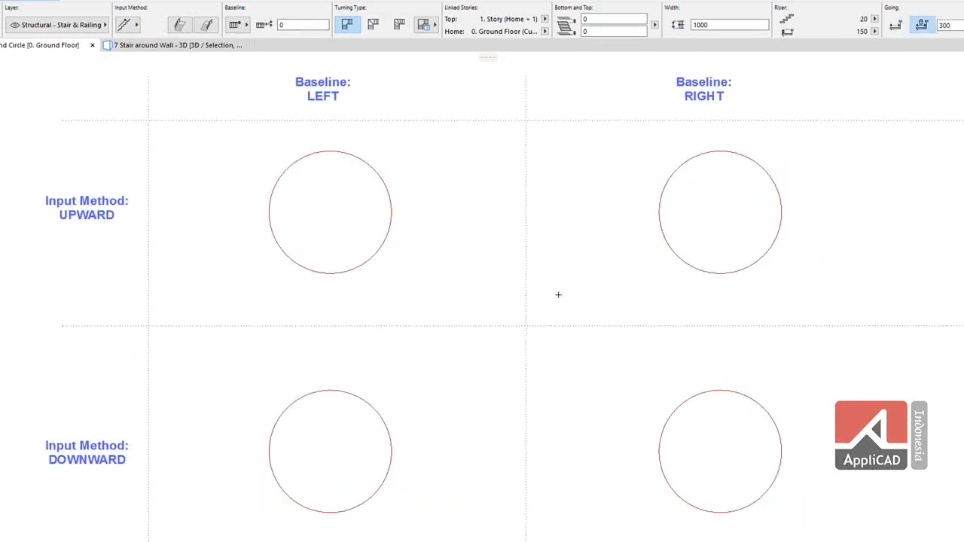
# - Generate stairs from the four circles, upward and downward, with a left or right baseline matching each cell
pyautogui.click(306, 270)
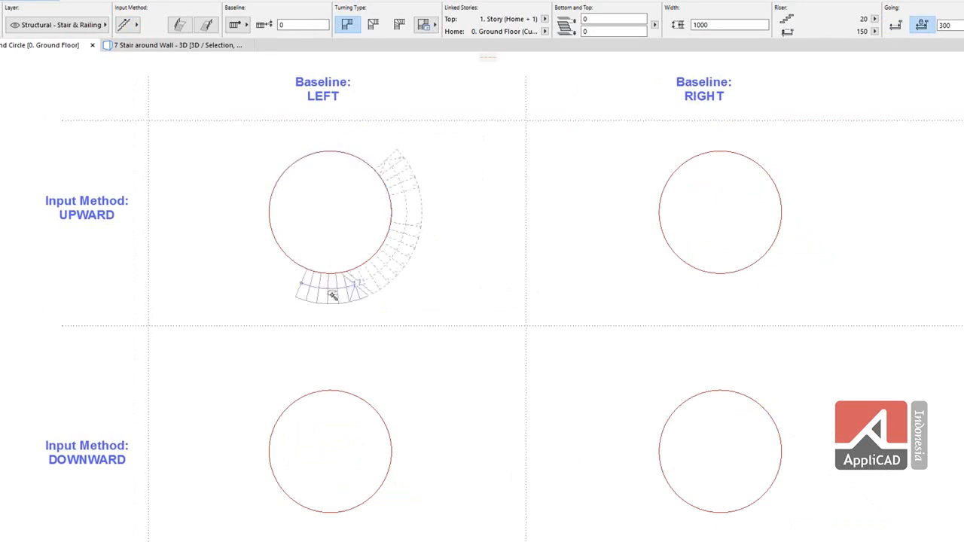
pyautogui.click(237, 24)
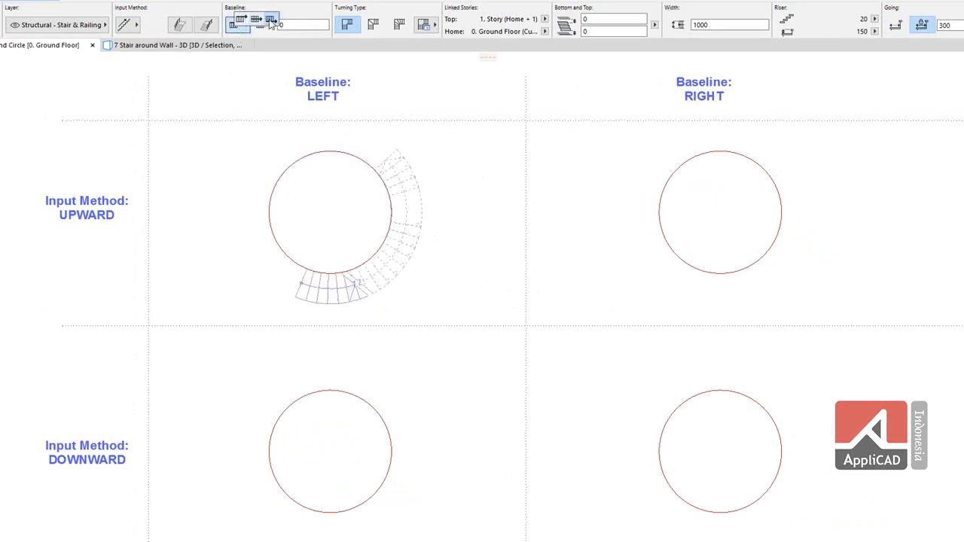
pyautogui.click(271, 20)
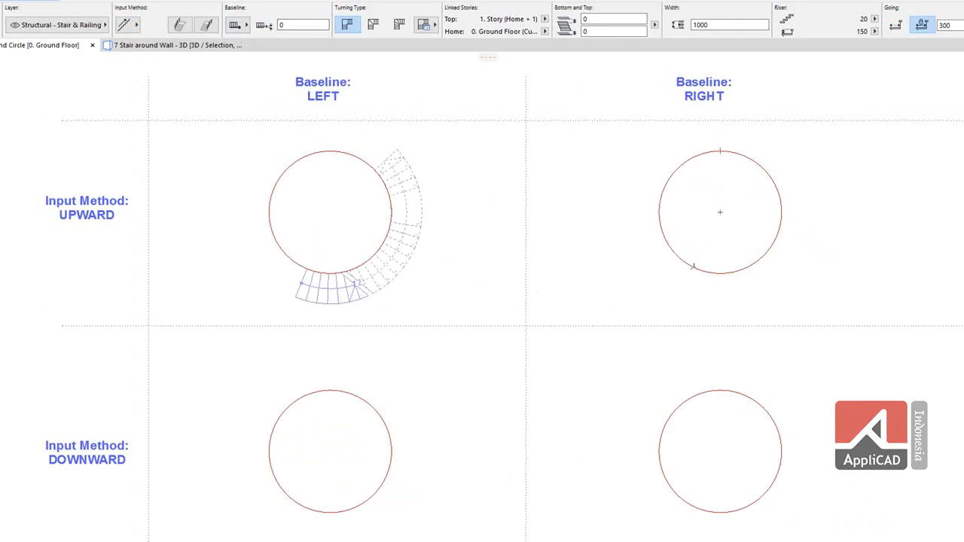
pyautogui.click(693, 266)
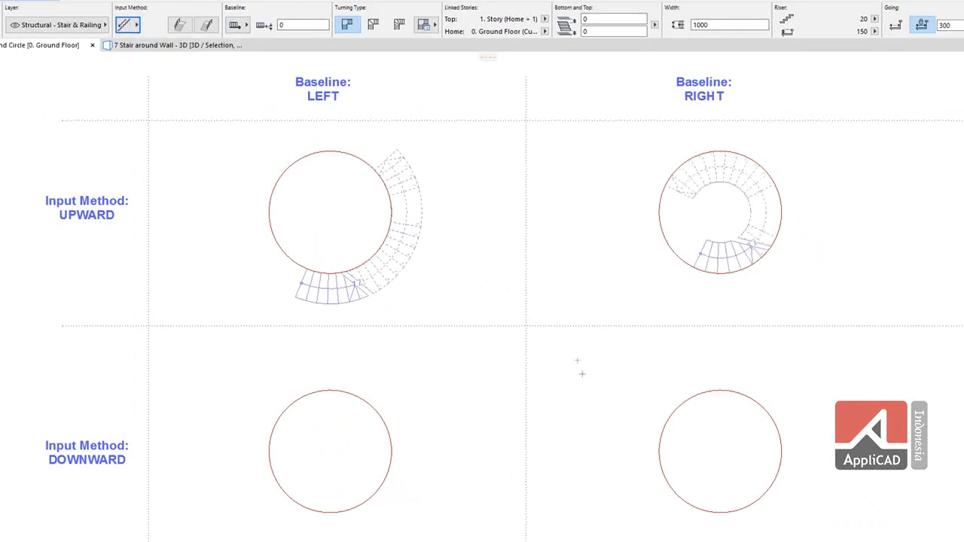
pyautogui.click(699, 509)
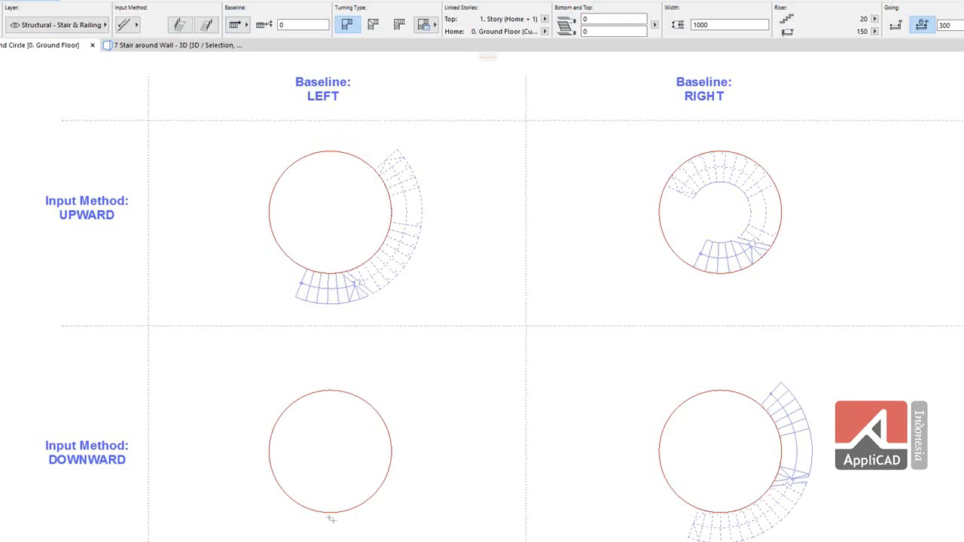
pyautogui.click(307, 505)
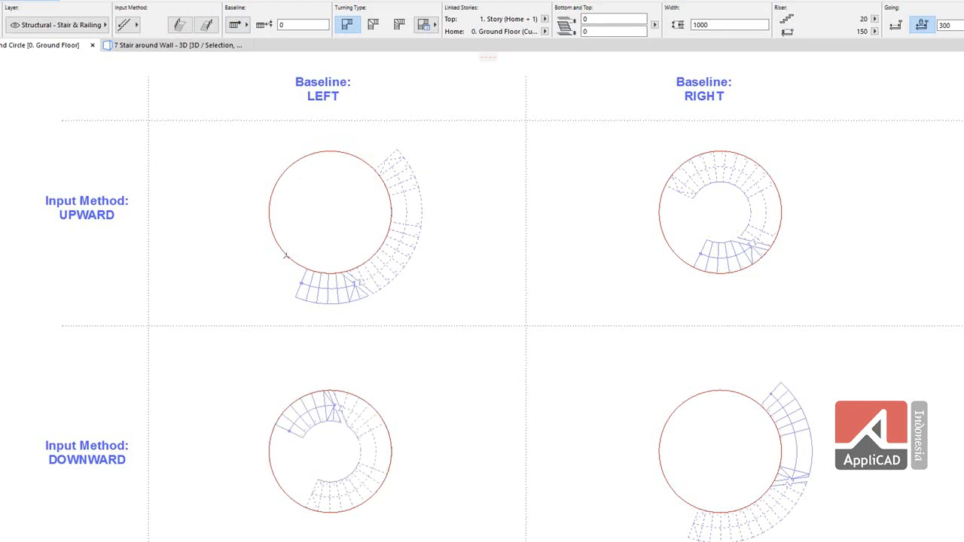
# - Select the left-baseline circular stairs in the Upward and Downward cells to examine where each follows its circle
pyautogui.click(287, 256)
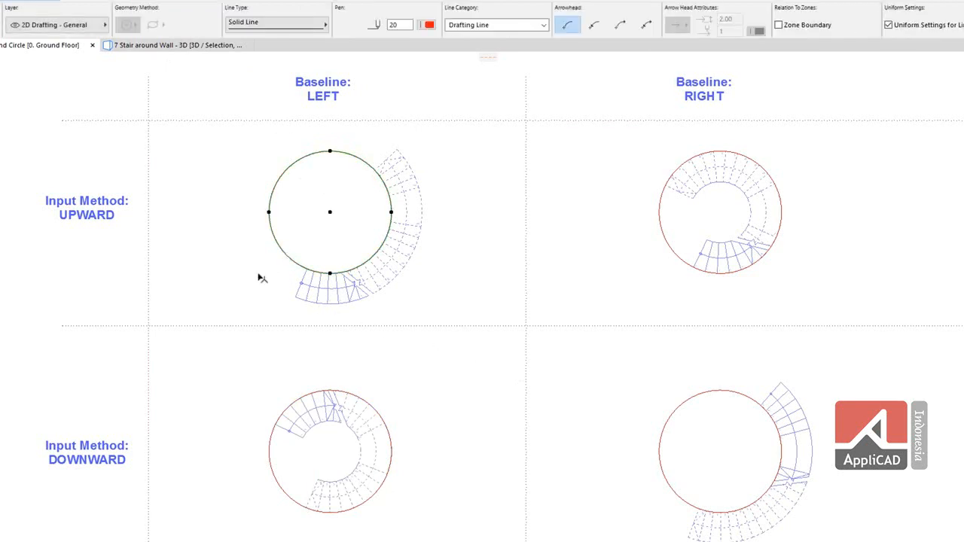
pyautogui.keyDown('shift'); pyautogui.click(306, 268); pyautogui.keyUp('shift')
pyautogui.keyDown('shift'); pyautogui.click(387, 249); pyautogui.keyUp('shift')
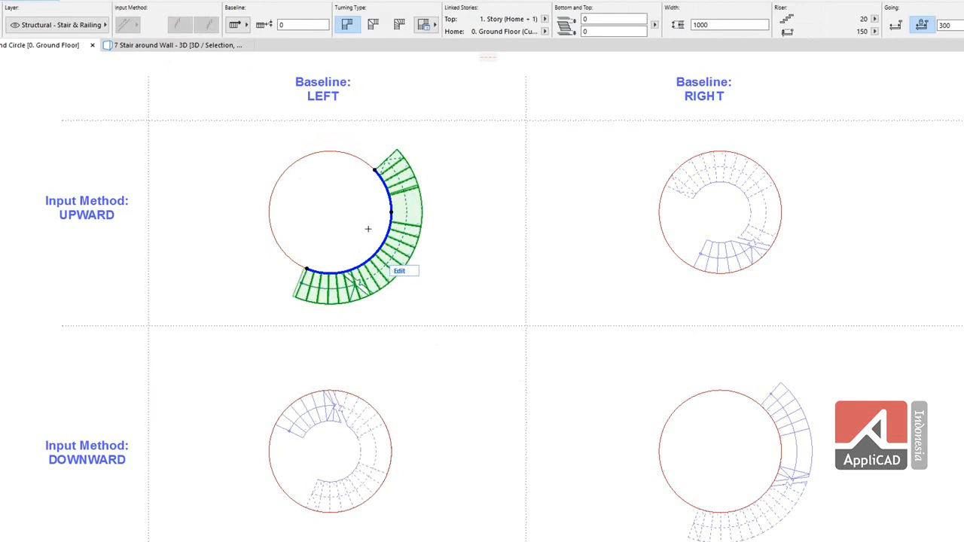
pyautogui.press('Escape')
pyautogui.click(342, 413)
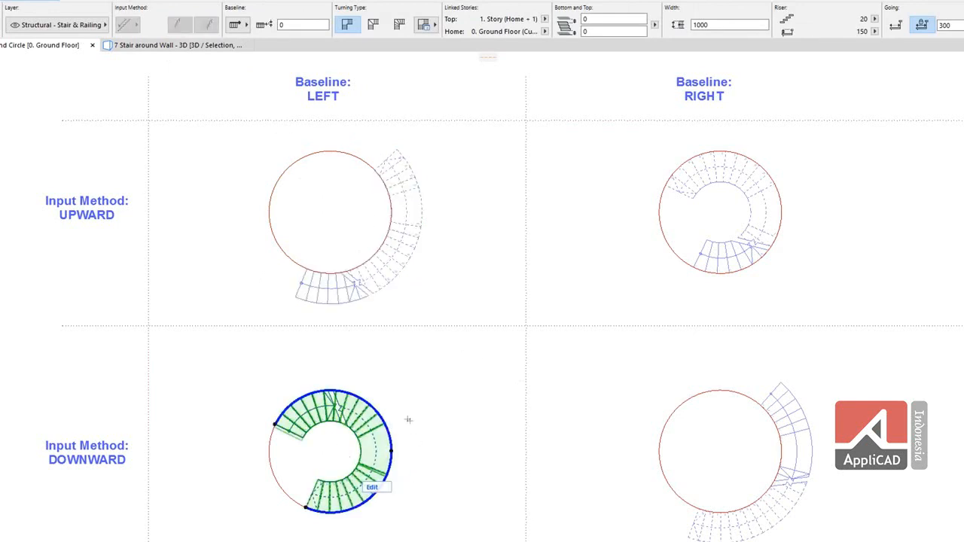
pyautogui.press('Escape')
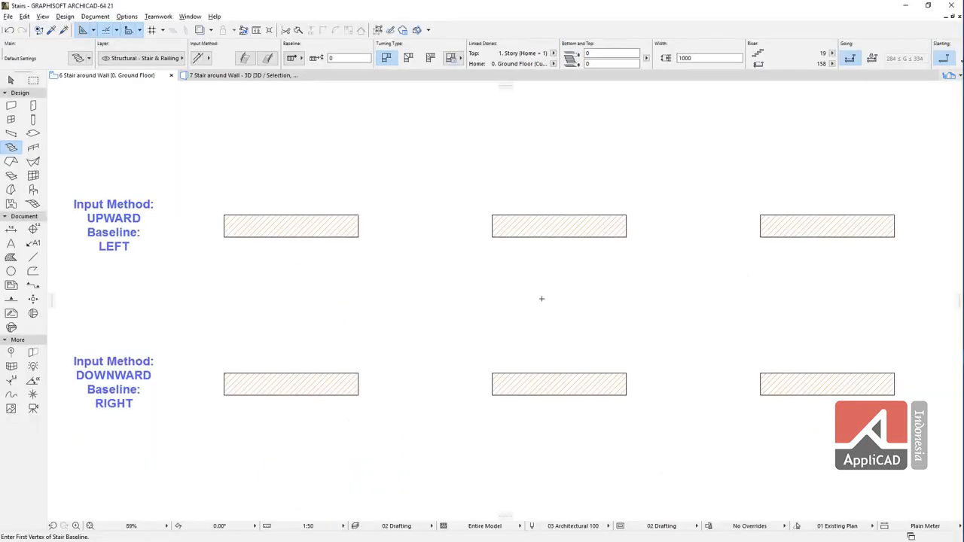
# - Generate upward left-baseline stairs from the first wall with landing turns and from the middle wall with diagonally divided landings
pyautogui.press('space')
pyautogui.click(326, 222)
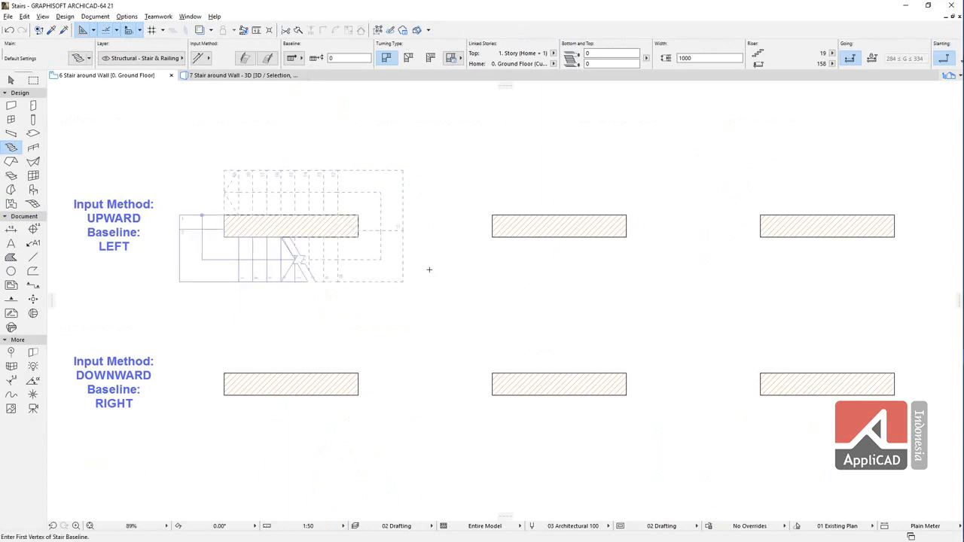
pyautogui.click(408, 60)
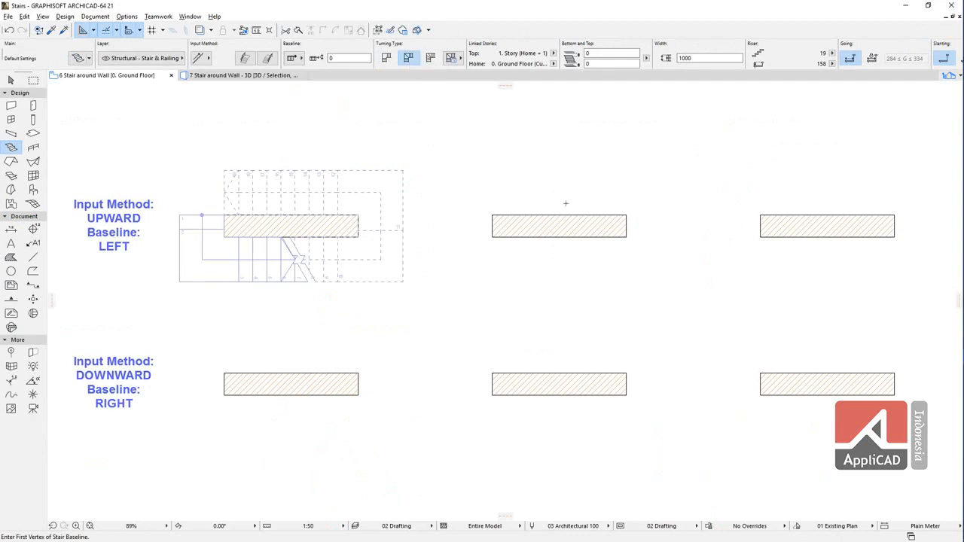
pyautogui.press('space')
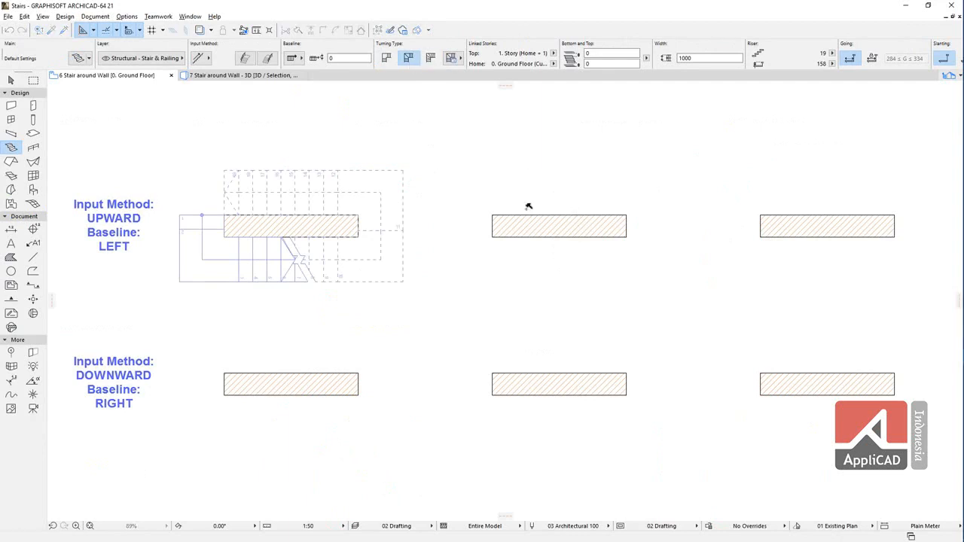
pyautogui.click(528, 206)
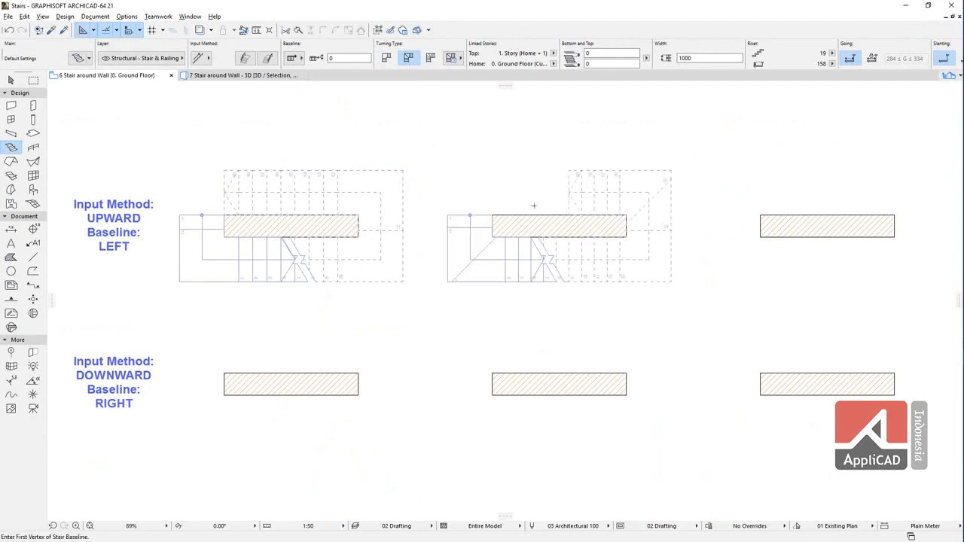
# - Set the turning type to winders and generate an upward left-baseline stair around the third wall in the Upward row
pyautogui.click(208, 61)
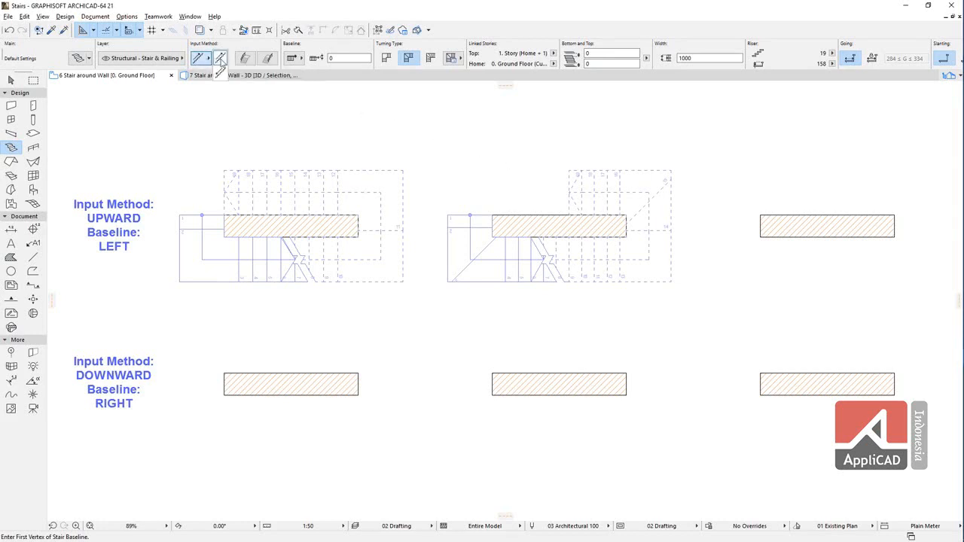
pyautogui.click(221, 60)
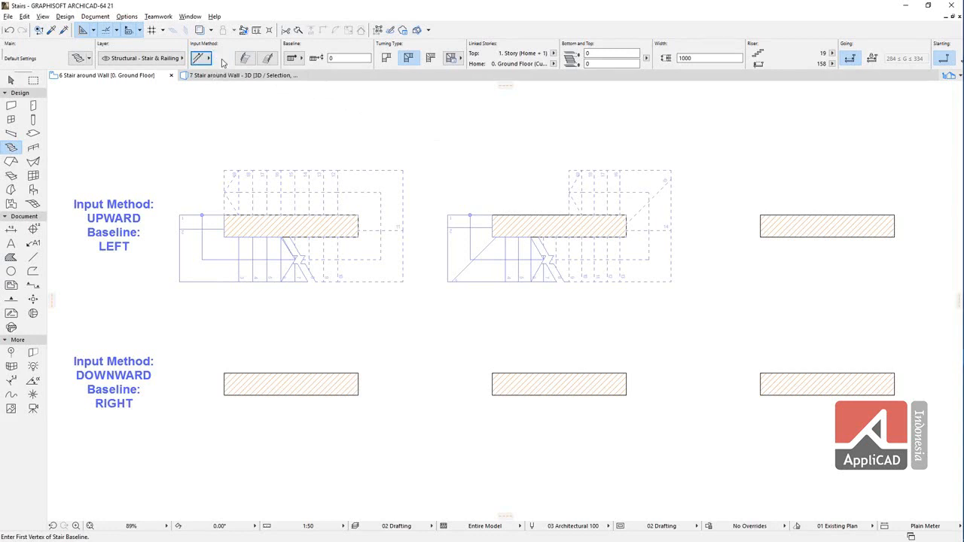
pyautogui.click(297, 58)
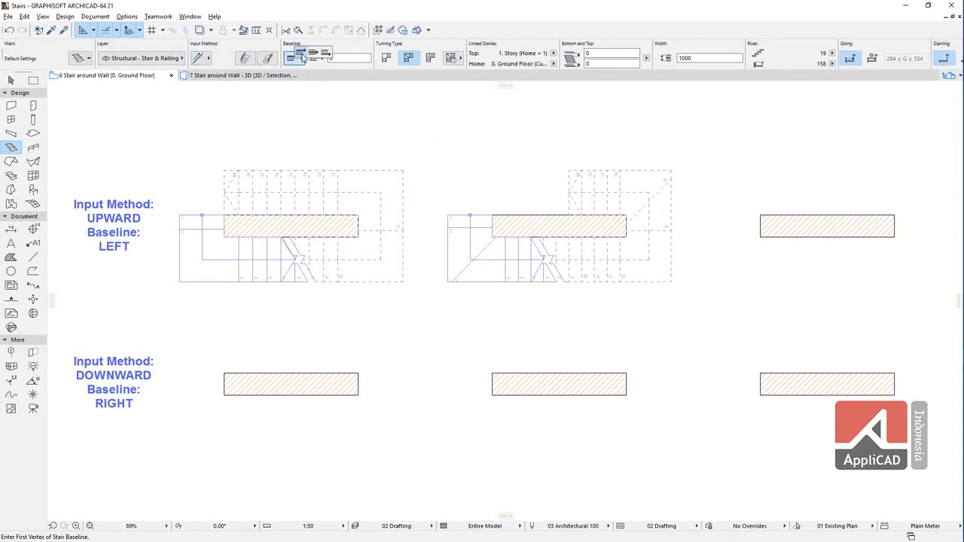
pyautogui.click(300, 53)
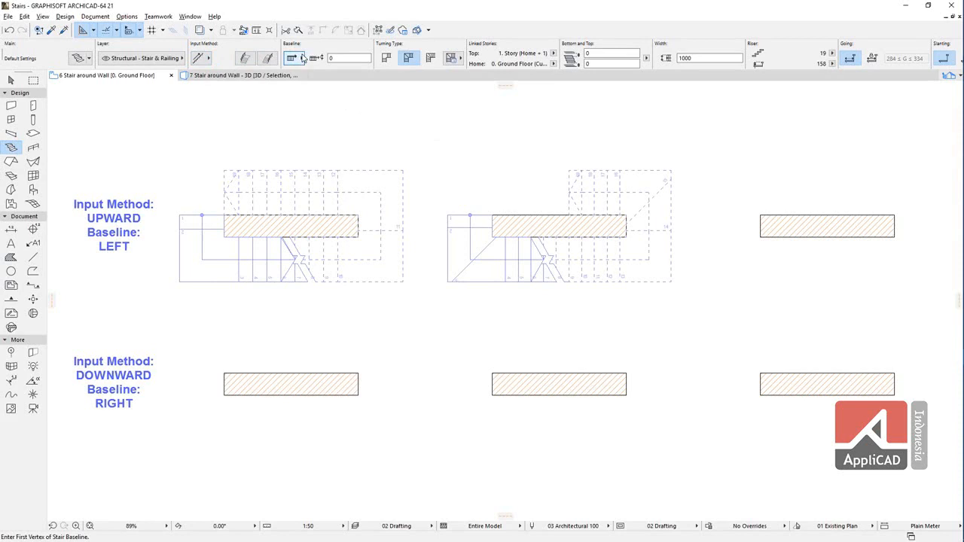
pyautogui.click(430, 58)
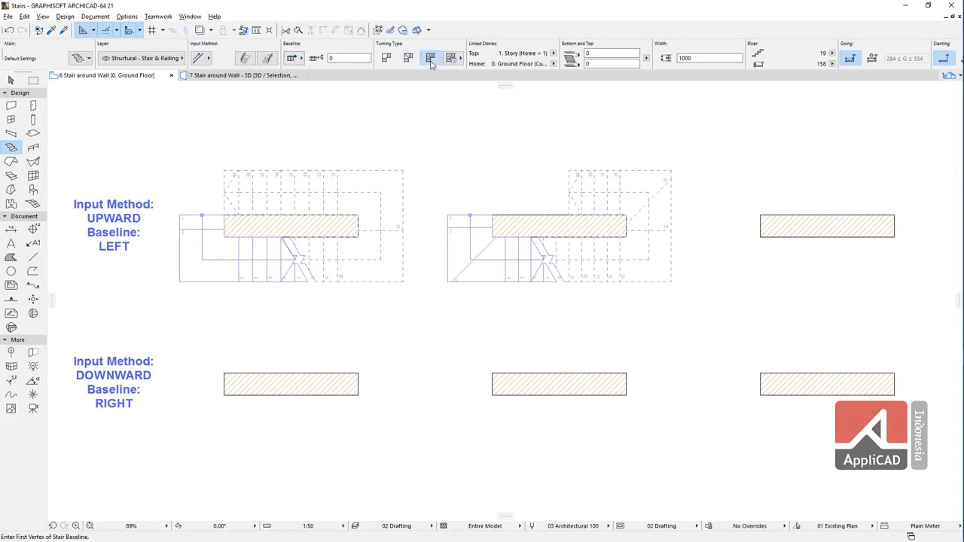
pyautogui.click(852, 219)
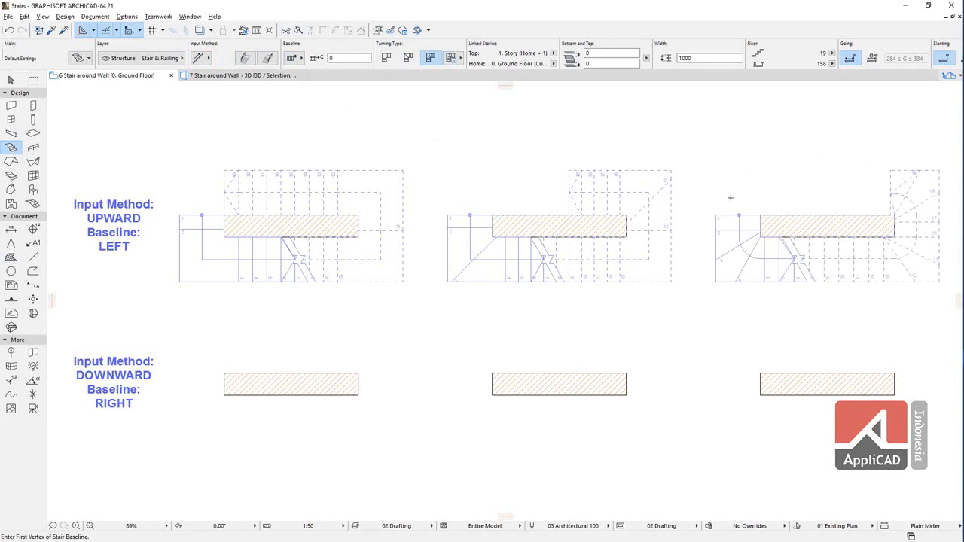
# - Set the input method to downward and the baseline to right, and generate a winder stair around the Downward row's third wall
pyautogui.click(203, 66)
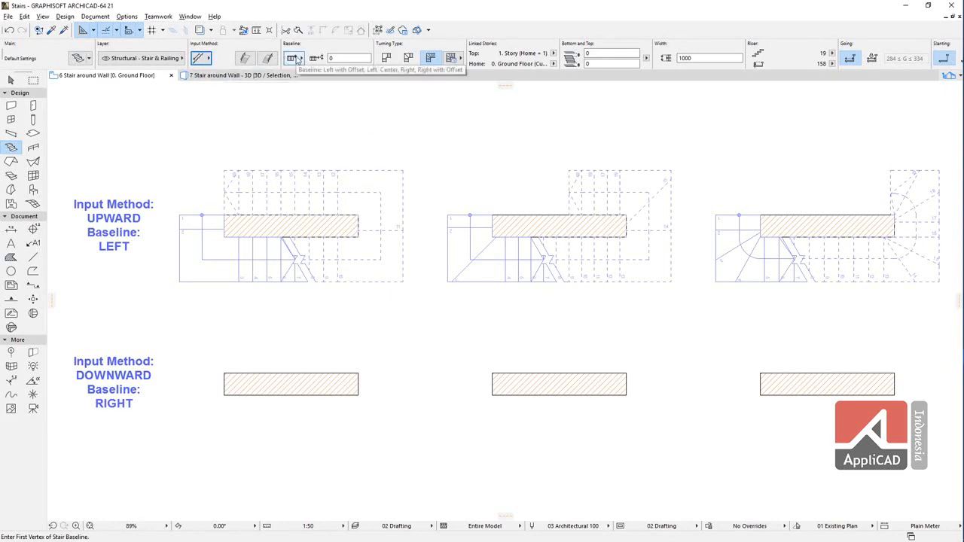
pyautogui.click(298, 60)
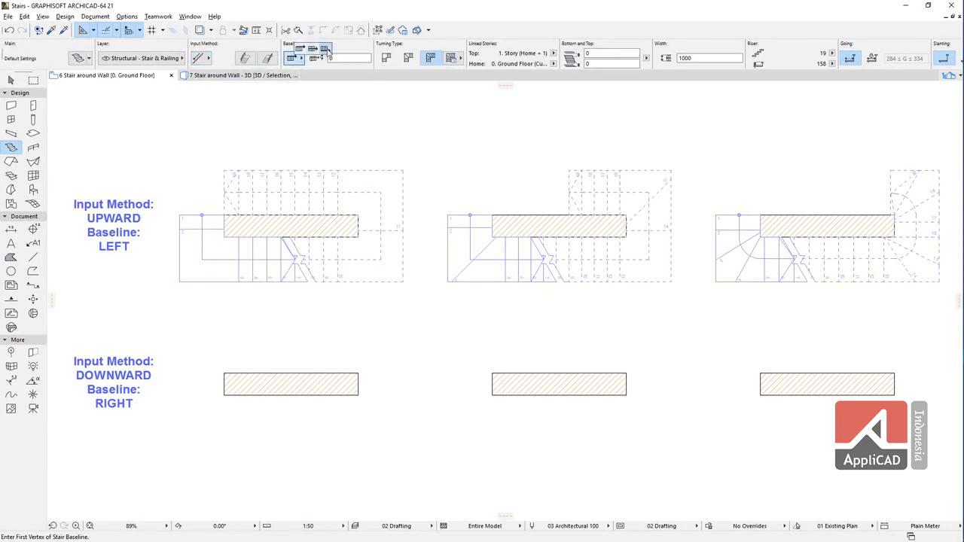
pyautogui.click(327, 50)
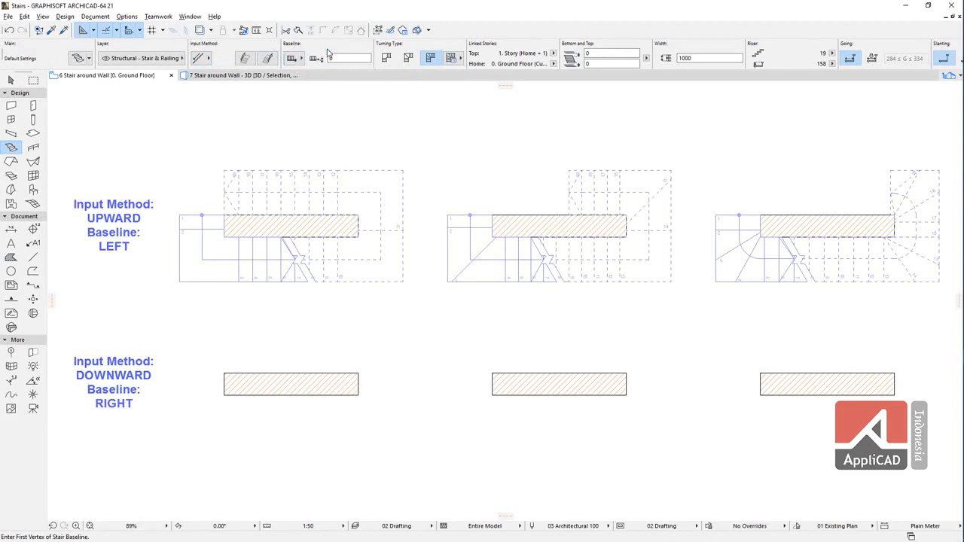
pyautogui.click(872, 376)
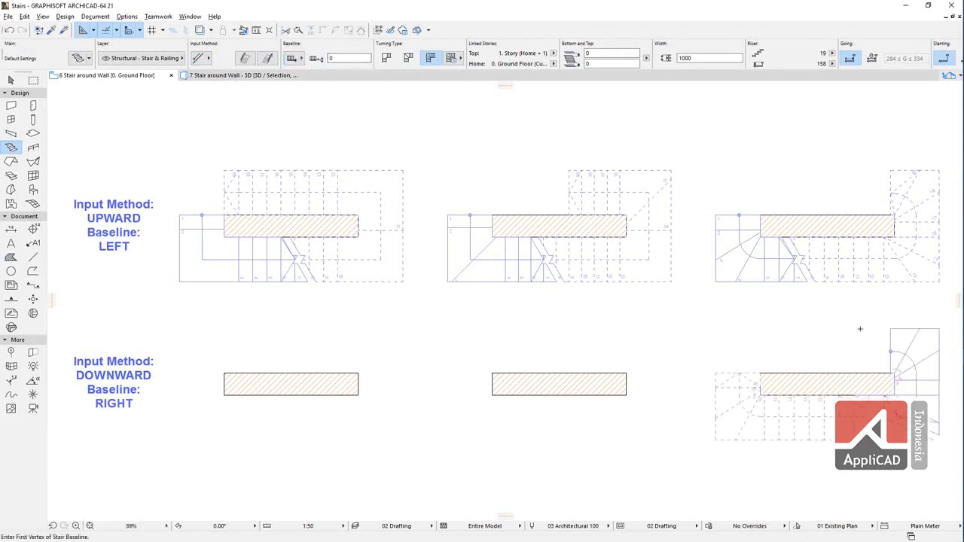
# - Generate downward right-baseline stairs around the Downward row's middle wall with diagonally divided landings and its first wall with landing turns
pyautogui.click(407, 58)
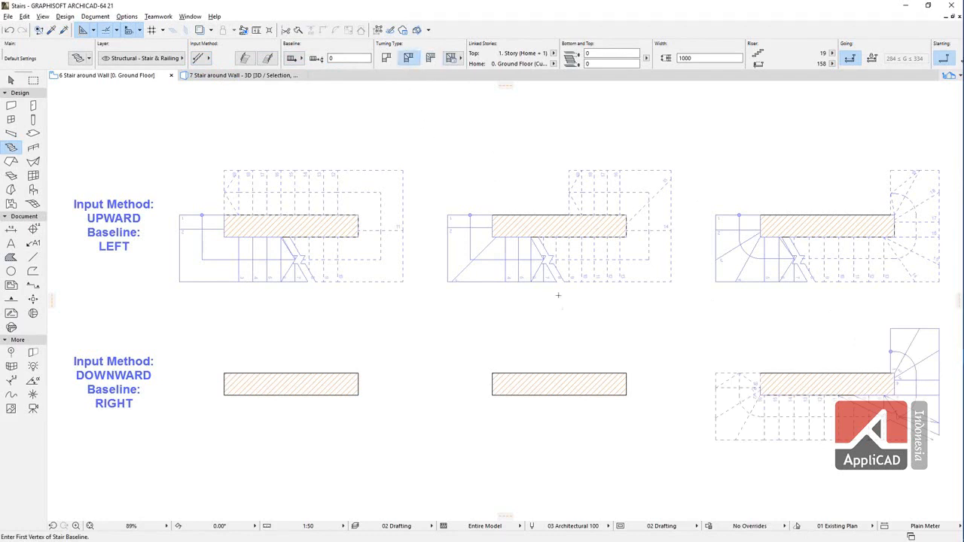
pyautogui.click(594, 377)
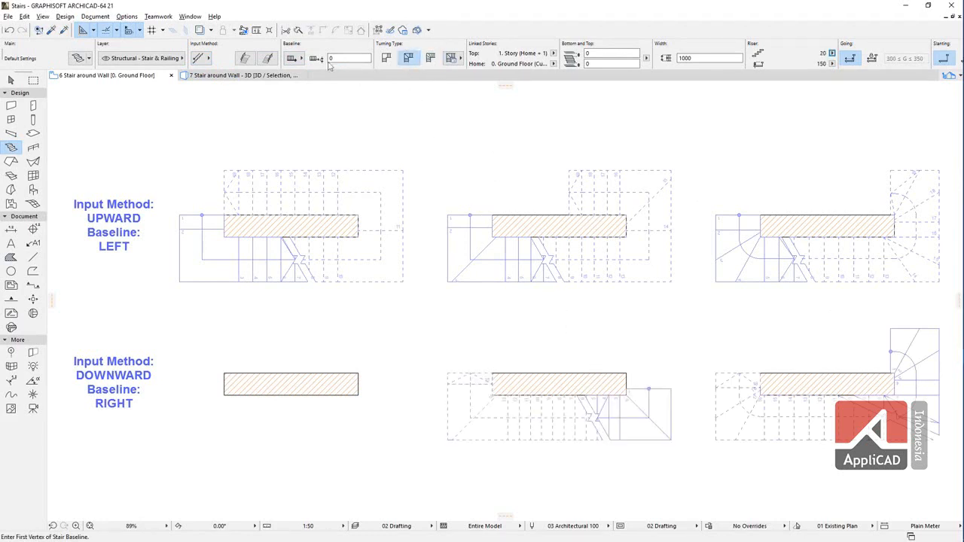
pyautogui.click(392, 61)
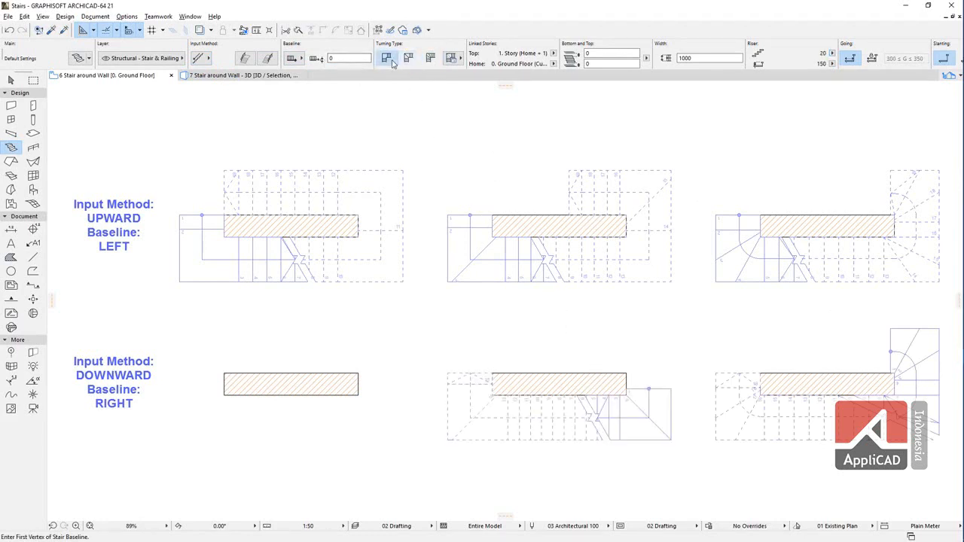
pyautogui.click(330, 376)
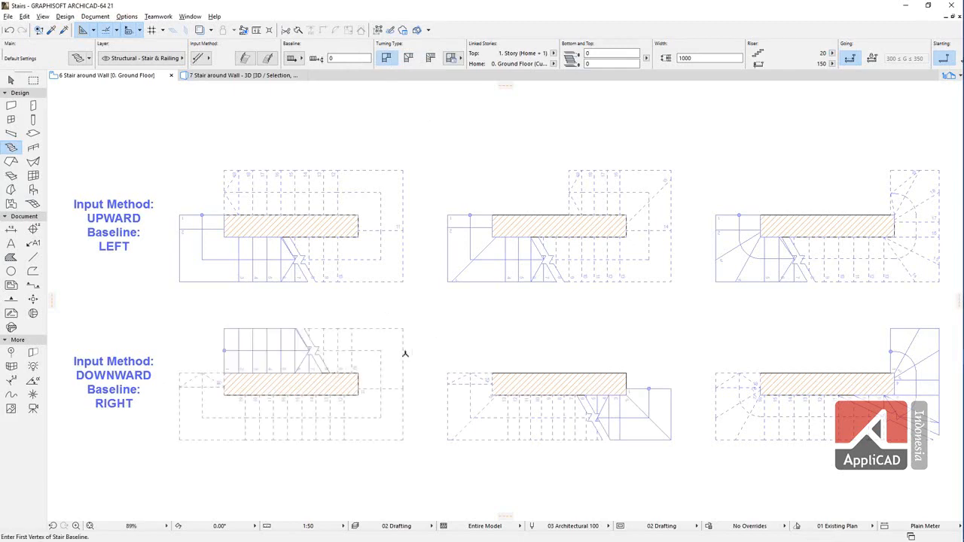
# - Switch to the 3D view and generate a downward right-baseline stair from a point high on the brick wall's front face
pyautogui.press('F3')
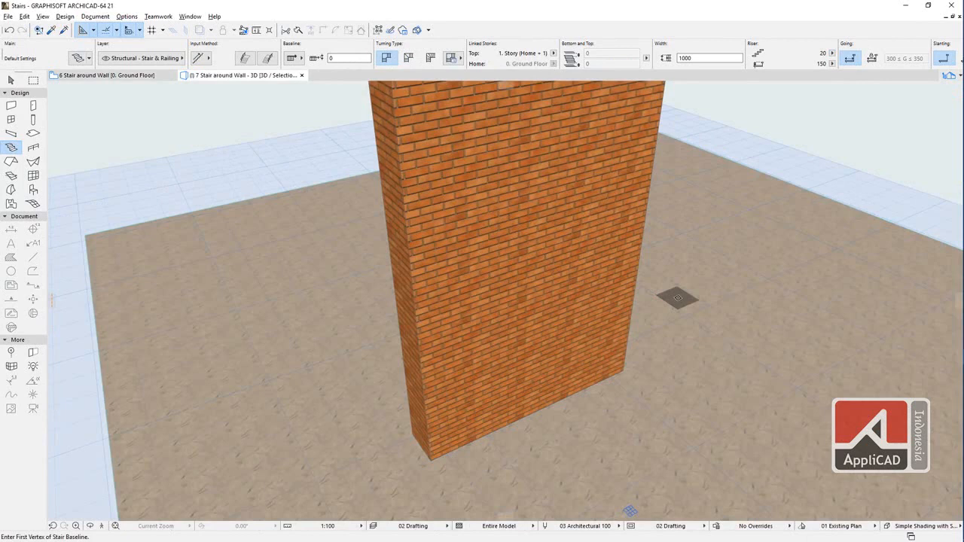
pyautogui.click(200, 59)
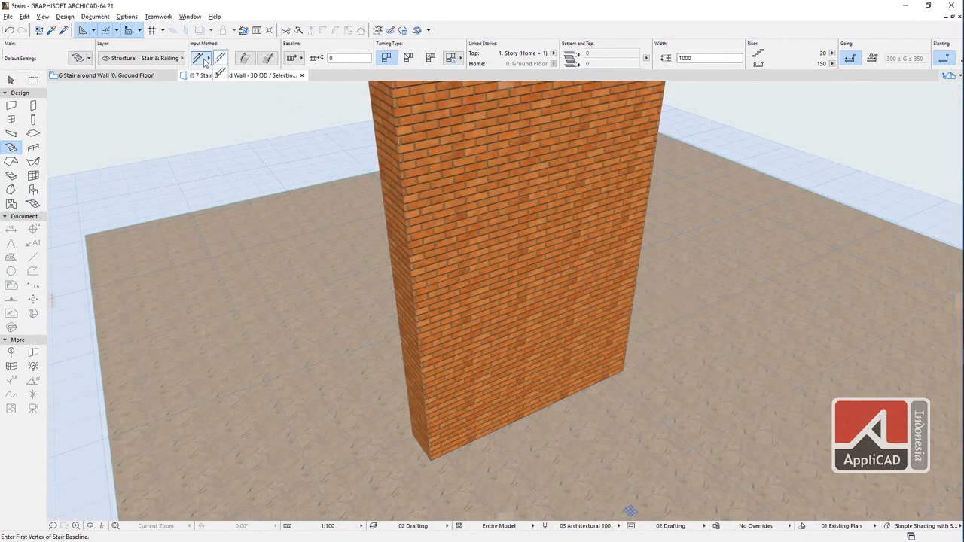
pyautogui.click(220, 75)
pyautogui.click(294, 58)
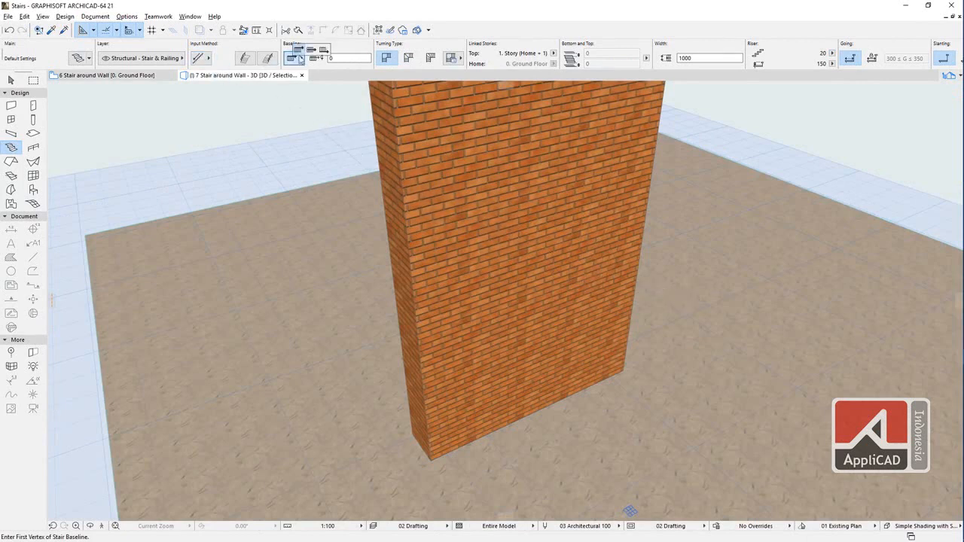
pyautogui.click(330, 52)
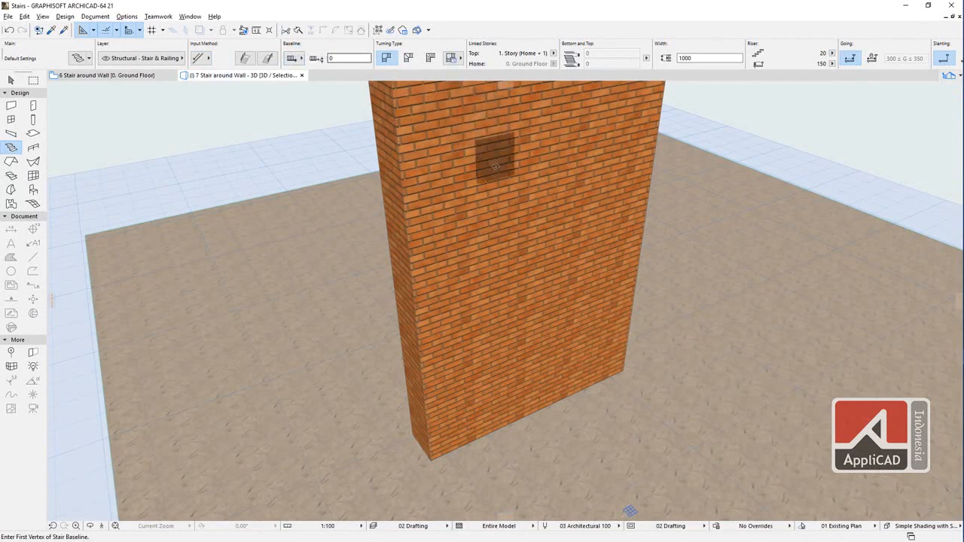
pyautogui.click(494, 175)
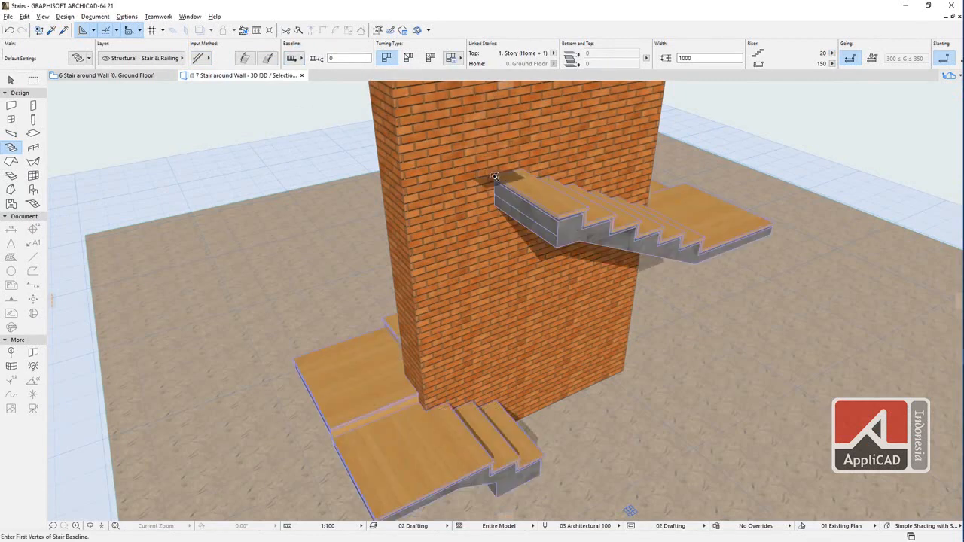
# - Select the downward stair around the brick wall to check its outline, and delete it
pyautogui.keyDown('shift'); pyautogui.click(494, 177); pyautogui.keyUp('shift')
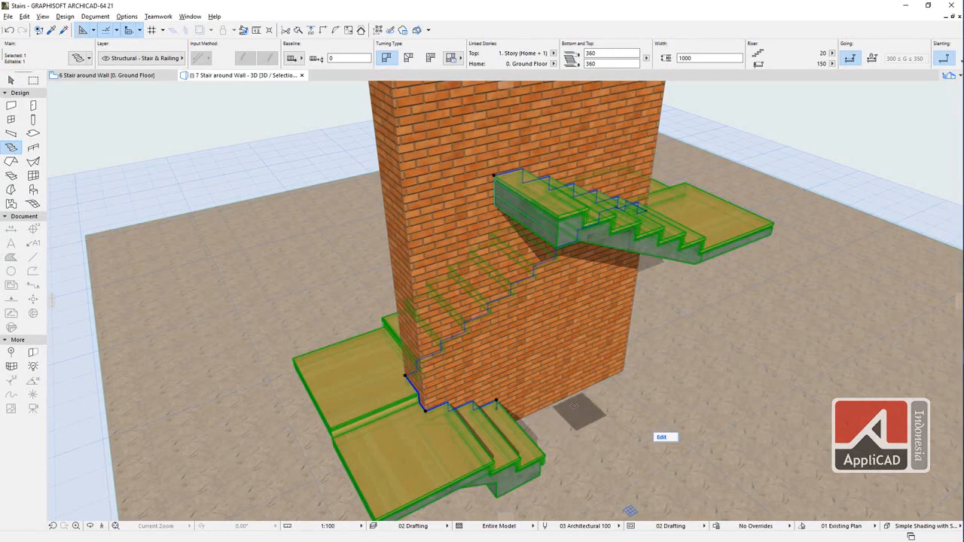
pyautogui.press('Delete')
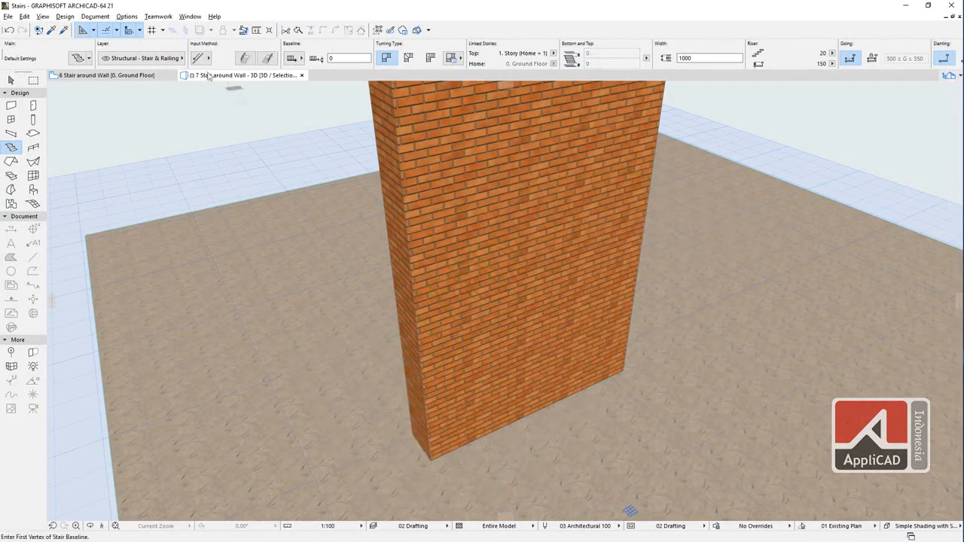
# - Generate an upward left-baseline stair from a point low on the brick wall's front face, and select it to check its outline
pyautogui.click(290, 60)
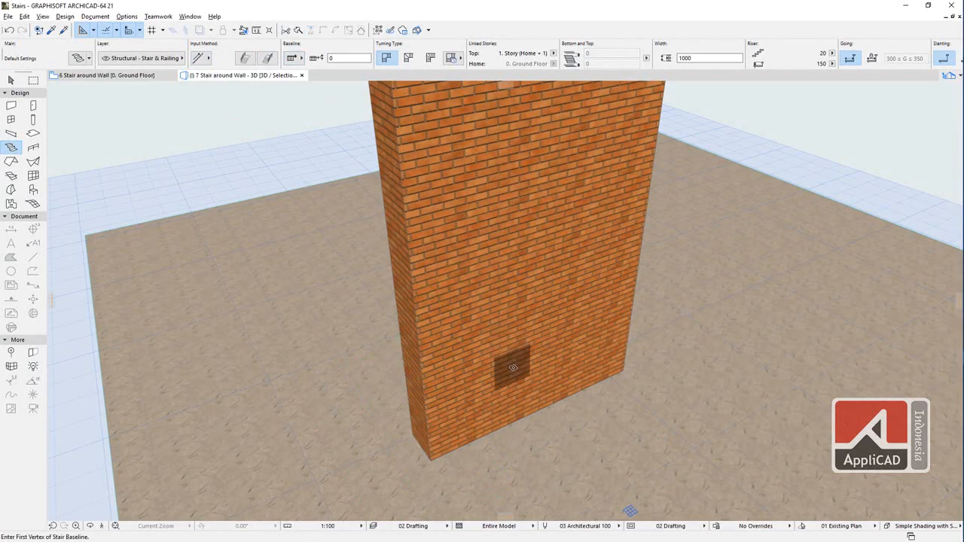
pyautogui.hotkey('ctrl', 'z')
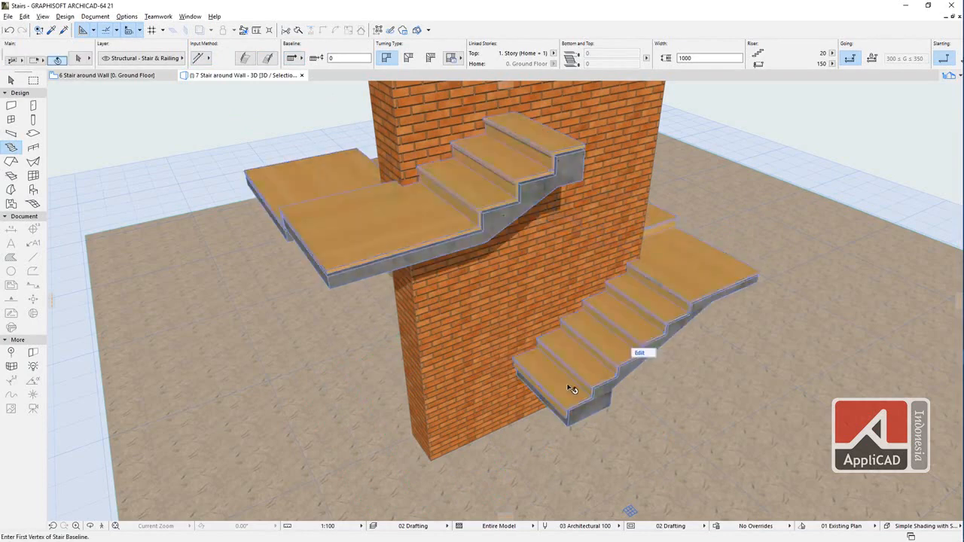
pyautogui.click(572, 388)
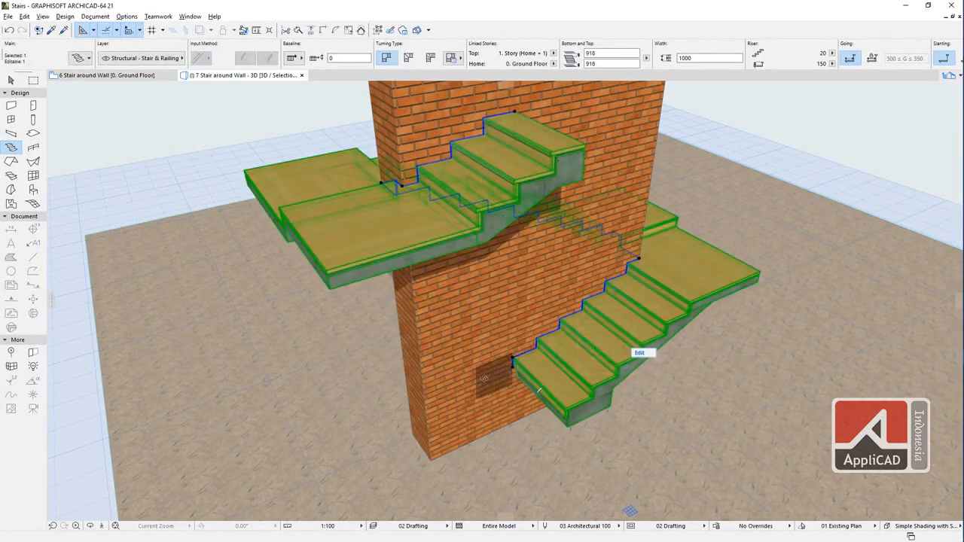